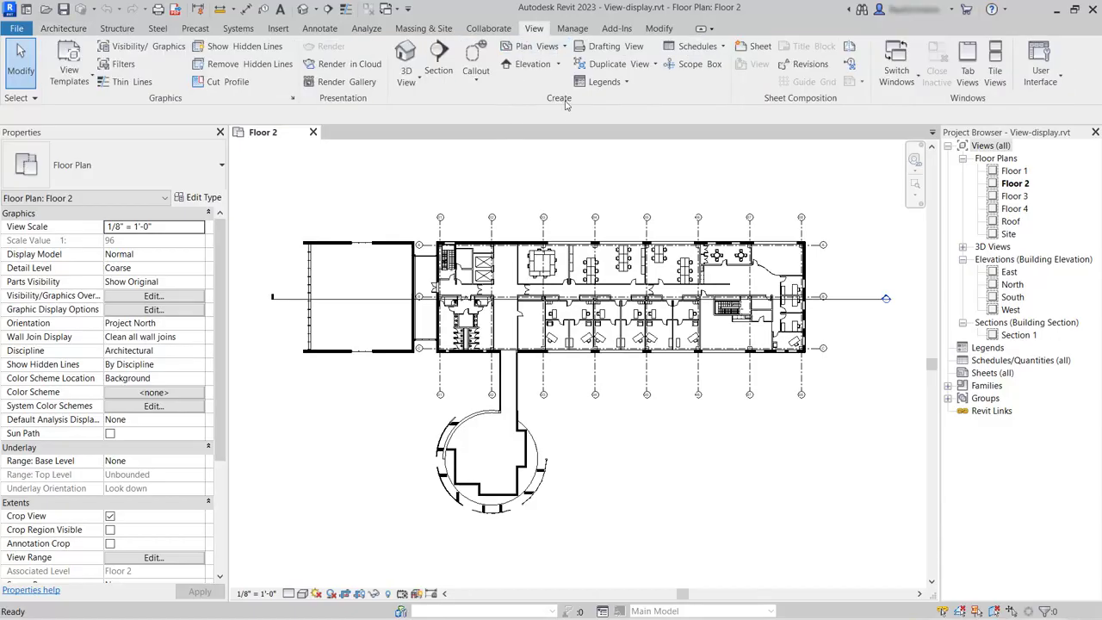
Duplicate the Floor 2 plan view without detailing and rename the copy Floor 2 Dimensions
{"action": "left_click", "coordinate": [655, 64]}
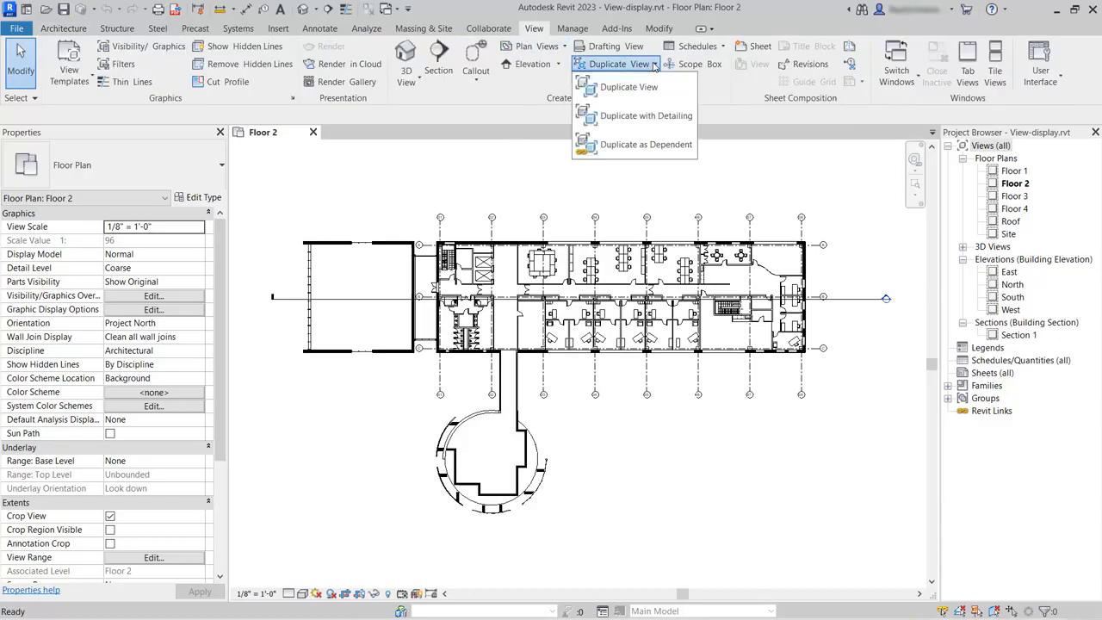
{"action": "left_click", "coordinate": [624, 88]}
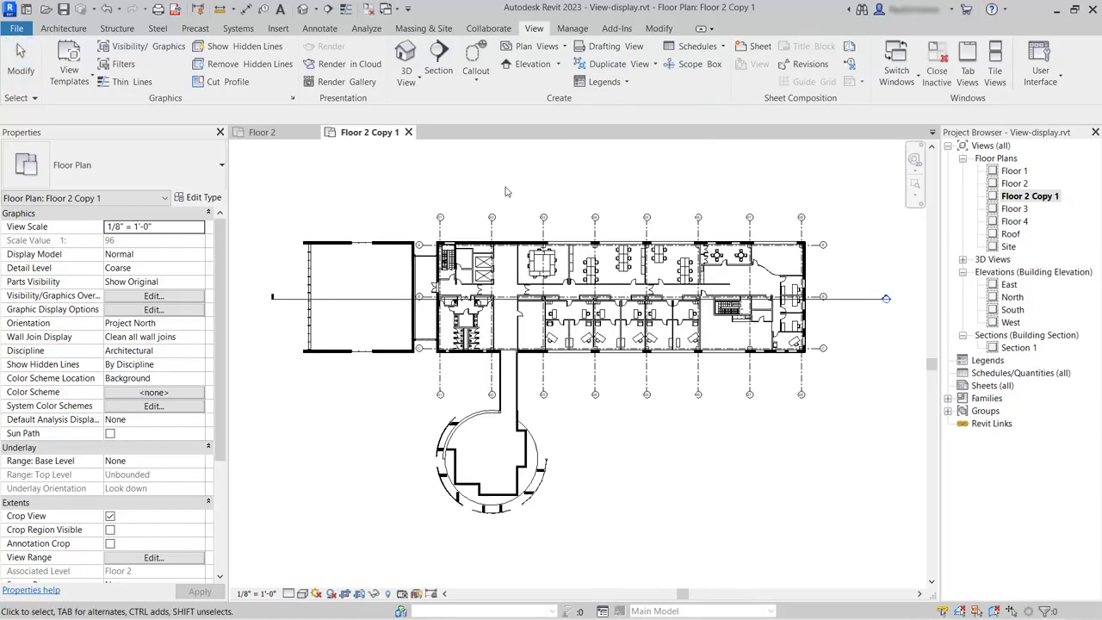
{"action": "right_click", "coordinate": [1028, 200]}
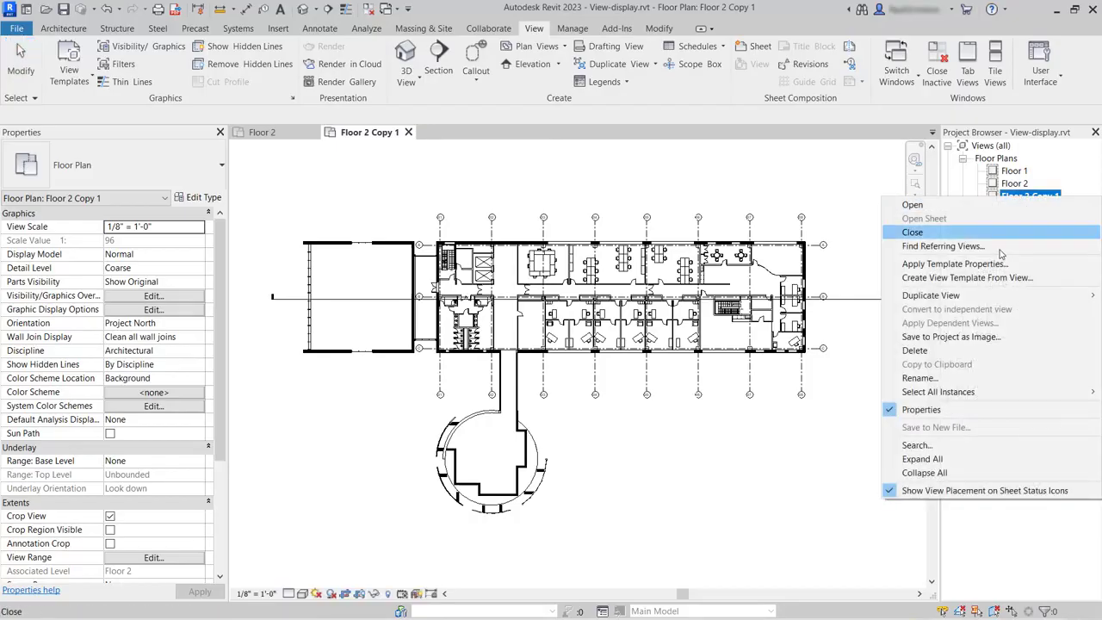
{"action": "left_click", "coordinate": [990, 378]}
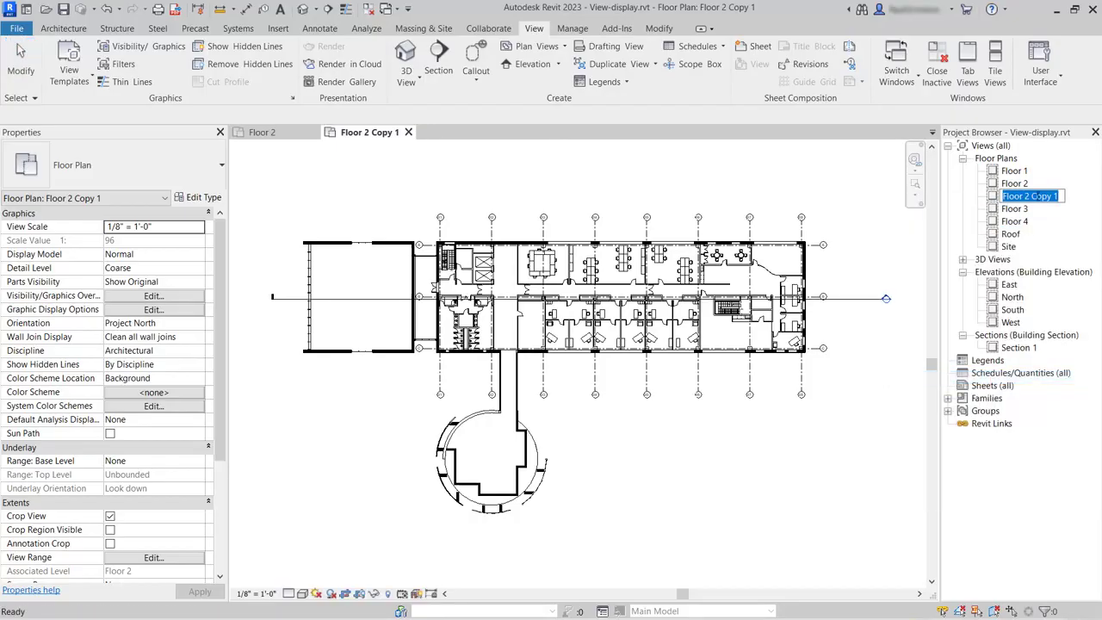
{"action": "left_click_drag", "start_coordinate": [1031, 197], "coordinate": [1071, 198]}
{"action": "type", "text": "Dimensions"}
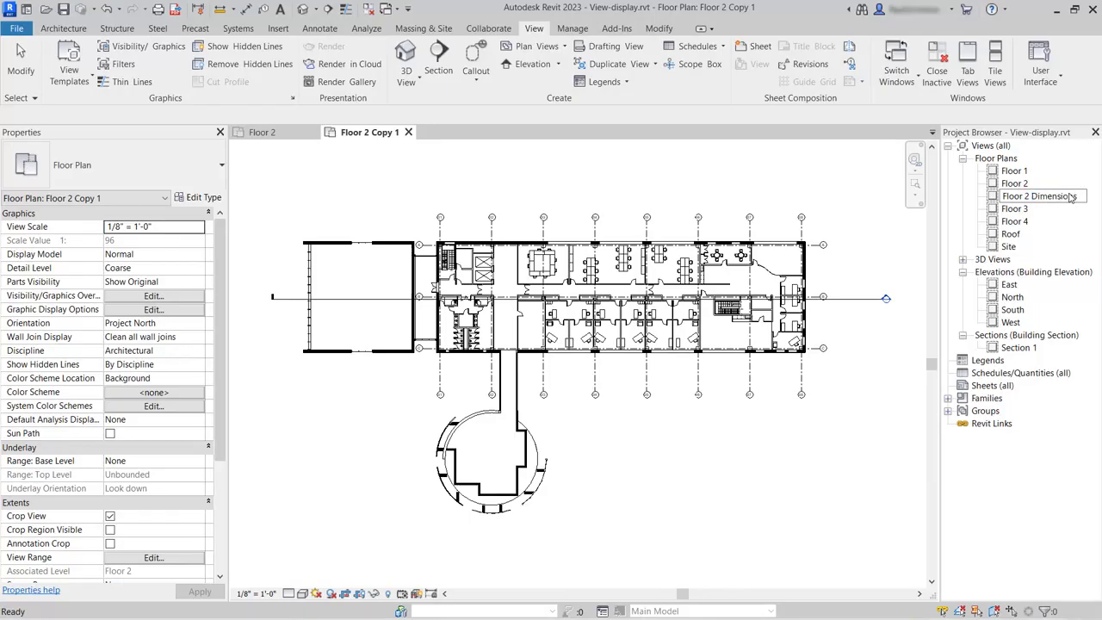
{"action": "key", "text": "Return"}
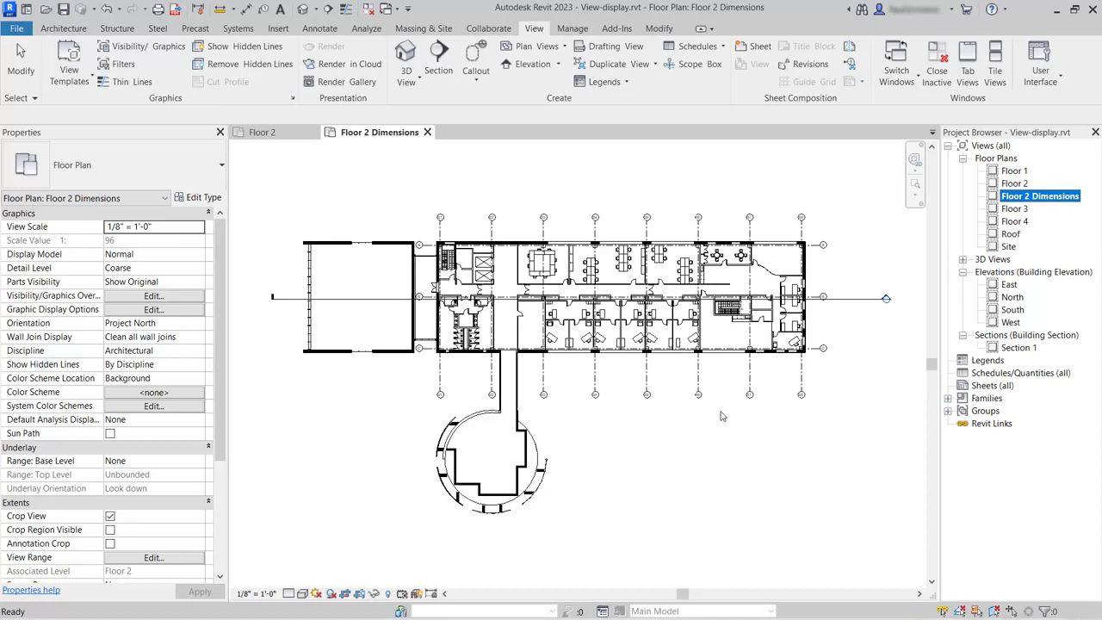
Inspect the element categories of an office desk, the base cabinet and the refrigerator near the stairs
{"action": "scroll", "coordinate": [723, 331], "scroll_direction": "up", "scroll_amount": 3}
{"action": "scroll", "coordinate": [726, 330], "scroll_direction": "up", "scroll_amount": 3}
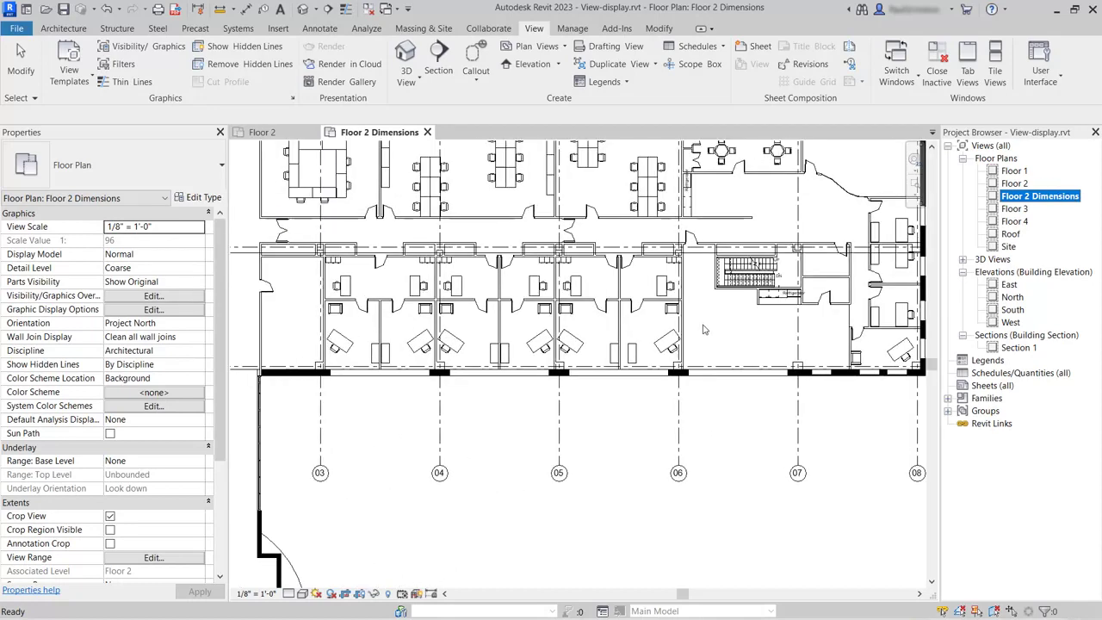
{"action": "left_click", "coordinate": [629, 348]}
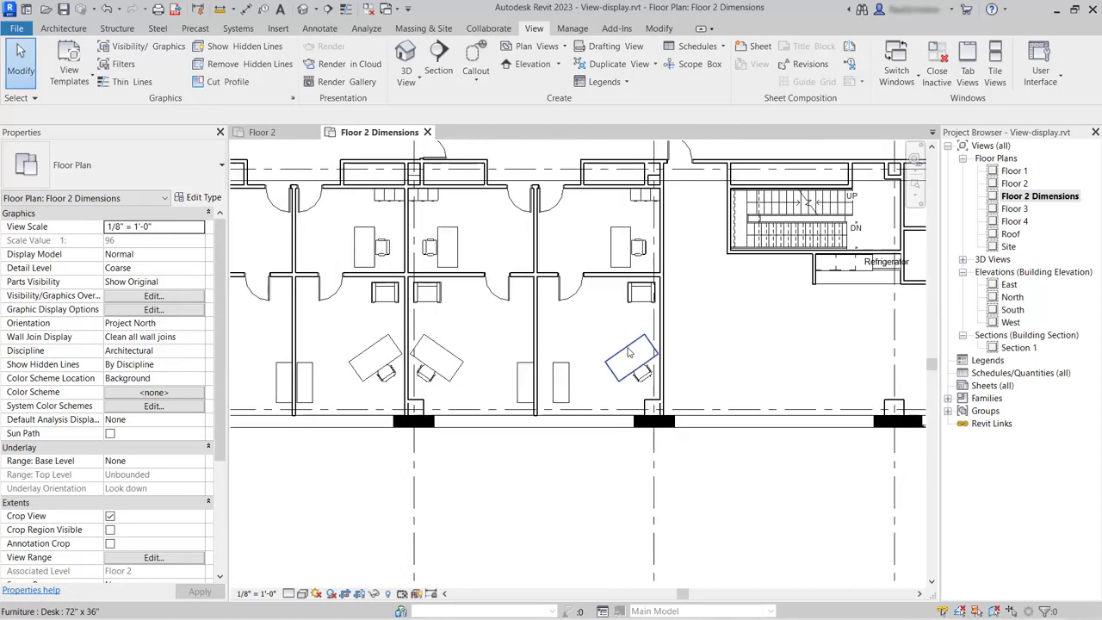
{"action": "left_click", "coordinate": [628, 347]}
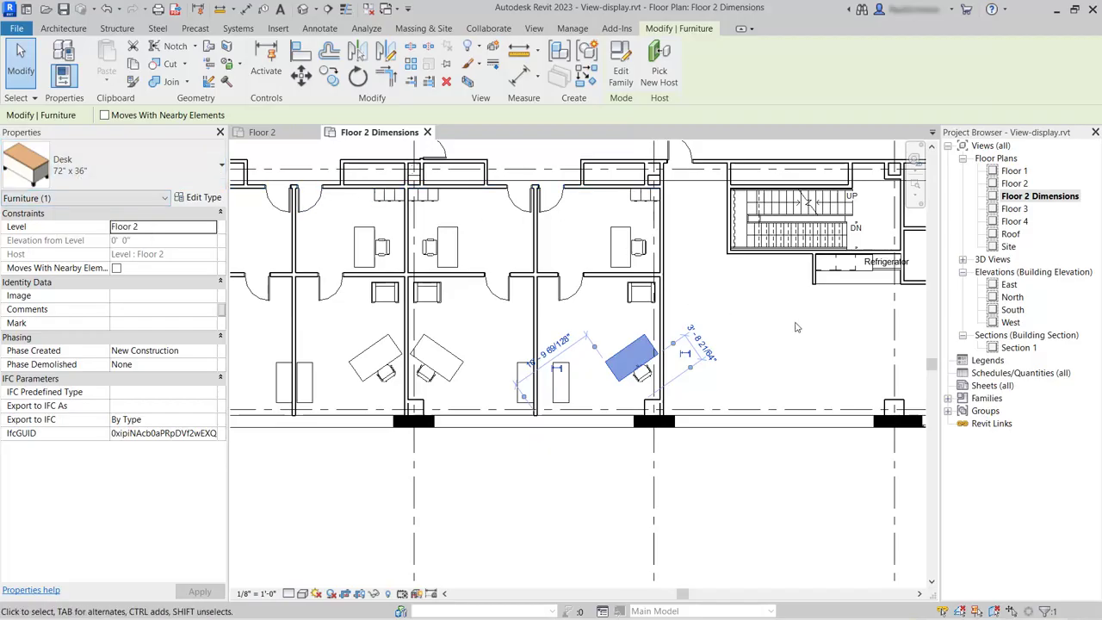
{"action": "left_click", "coordinate": [835, 265]}
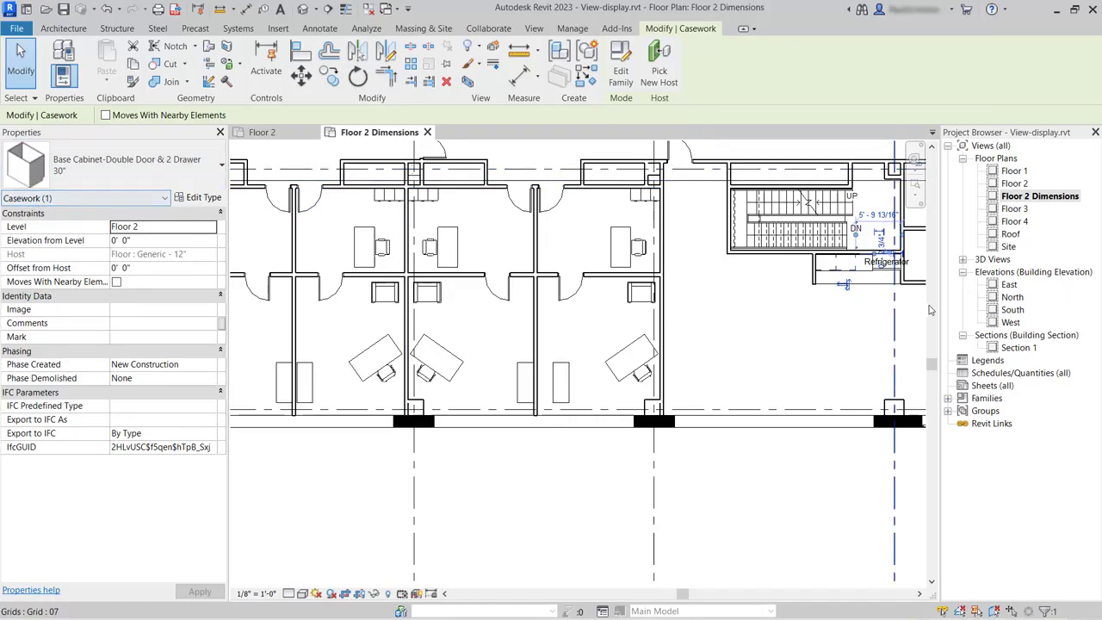
{"action": "scroll", "coordinate": [911, 276], "scroll_direction": "up", "scroll_amount": 4}
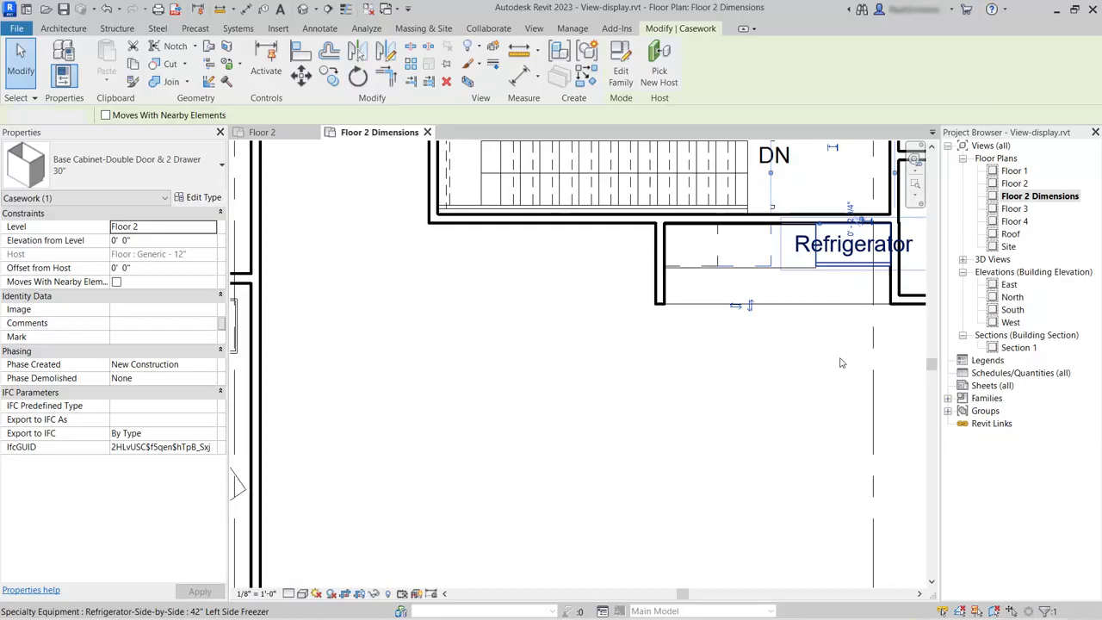
{"action": "left_click", "coordinate": [853, 258]}
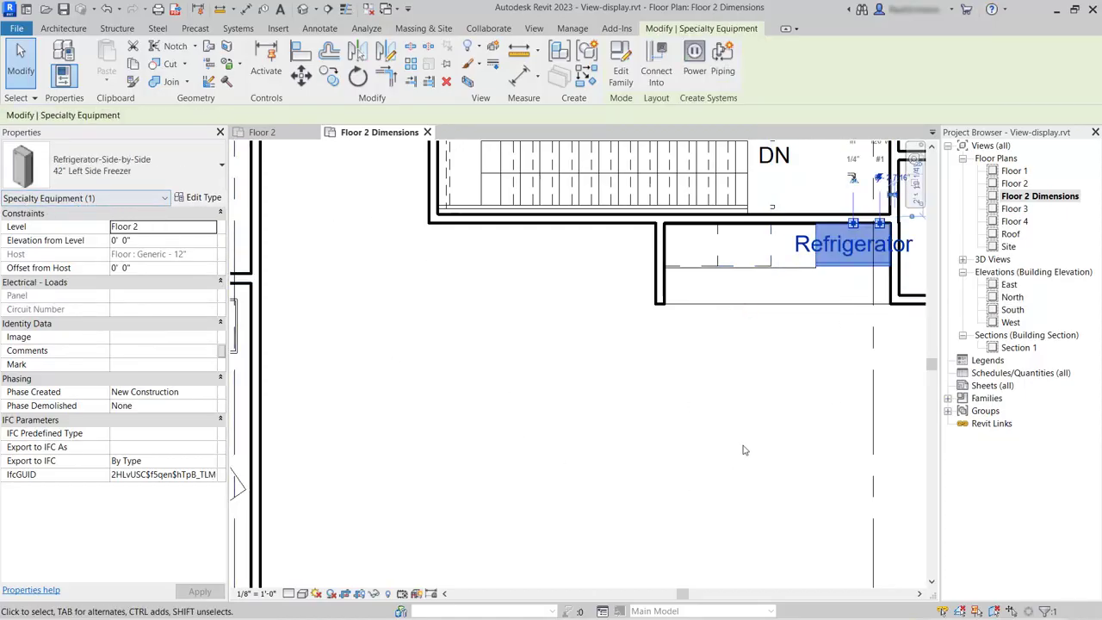
Inspect the category of the shower fixture in the restroom area and return to the whole floor plan
{"action": "scroll", "coordinate": [773, 385], "scroll_direction": "down", "scroll_amount": 2}
{"action": "scroll", "coordinate": [773, 384], "scroll_direction": "down", "scroll_amount": 2}
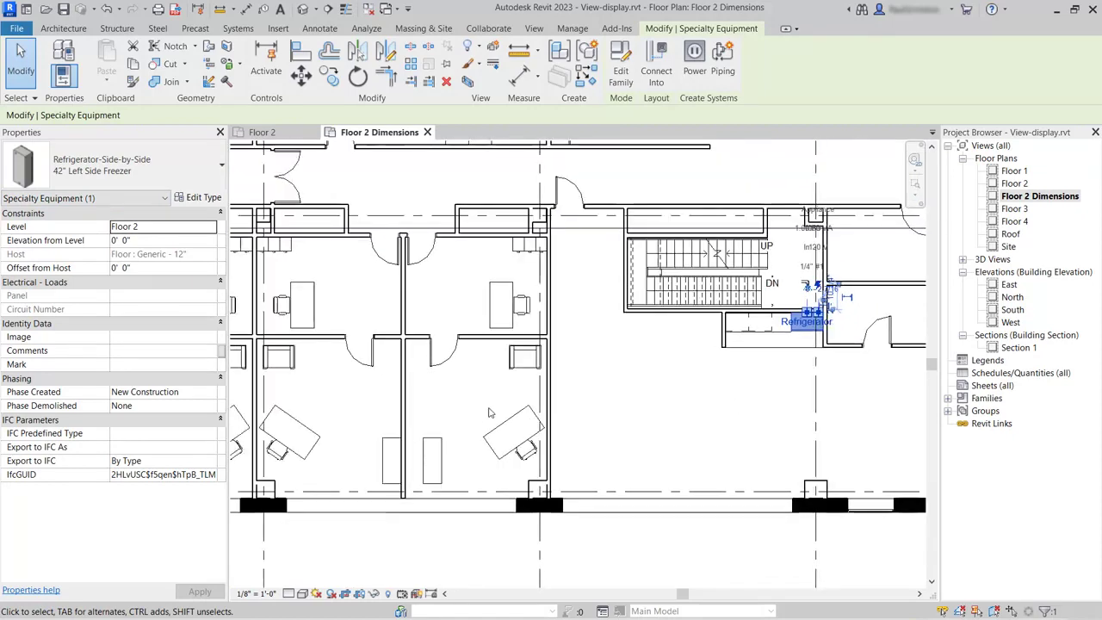
{"action": "middle_click_drag", "start_coordinate": [338, 413], "coordinate": [1101, 501]}
{"action": "middle_click_drag", "start_coordinate": [542, 338], "coordinate": [531, 300]}
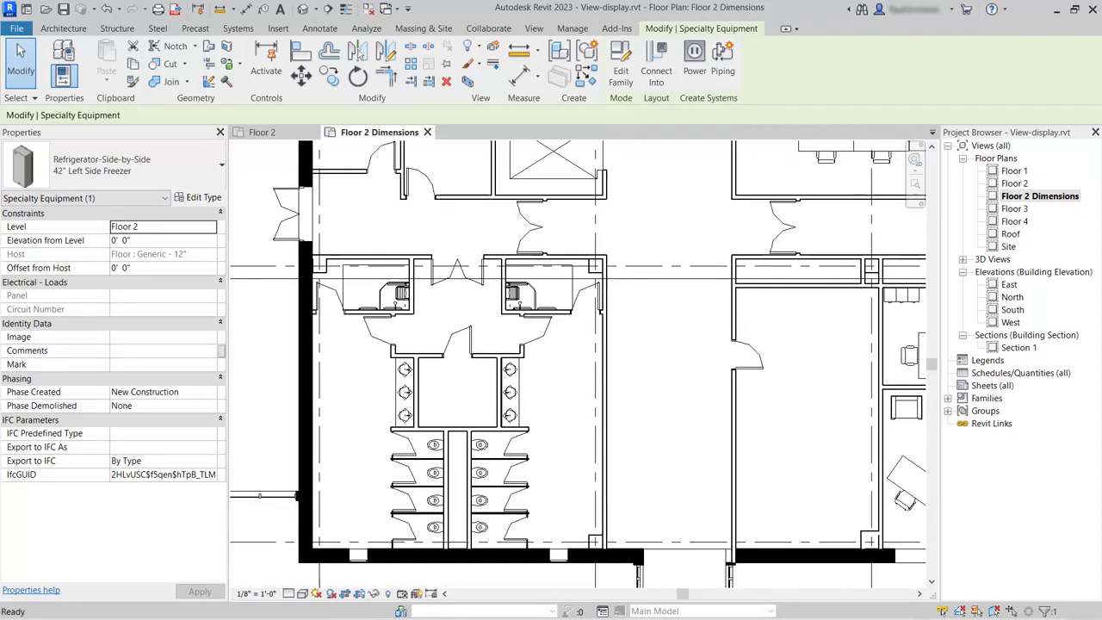
{"action": "left_click", "coordinate": [531, 299]}
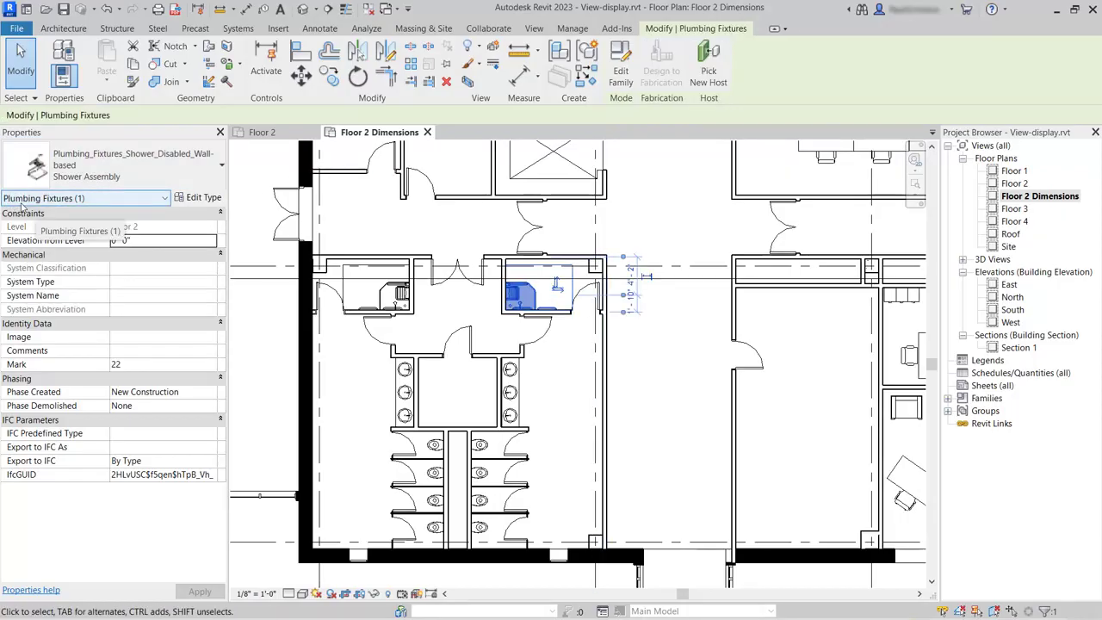
{"action": "left_click", "coordinate": [659, 428]}
{"action": "scroll", "coordinate": [342, 363], "scroll_direction": "down", "scroll_amount": 5}
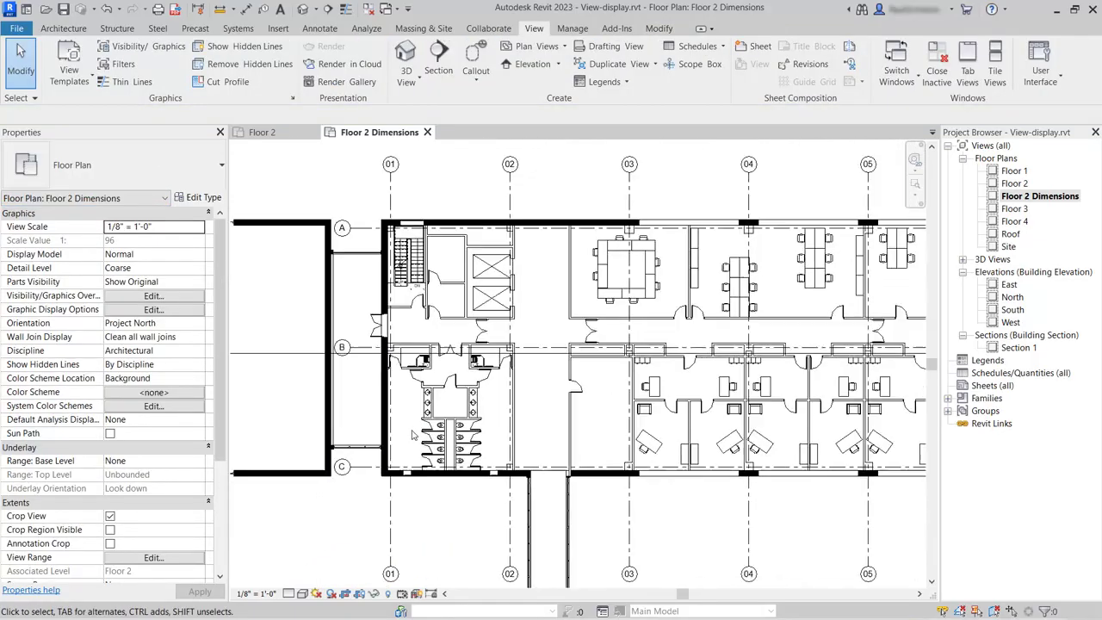
{"action": "scroll", "coordinate": [342, 363], "scroll_direction": "down", "scroll_amount": 3}
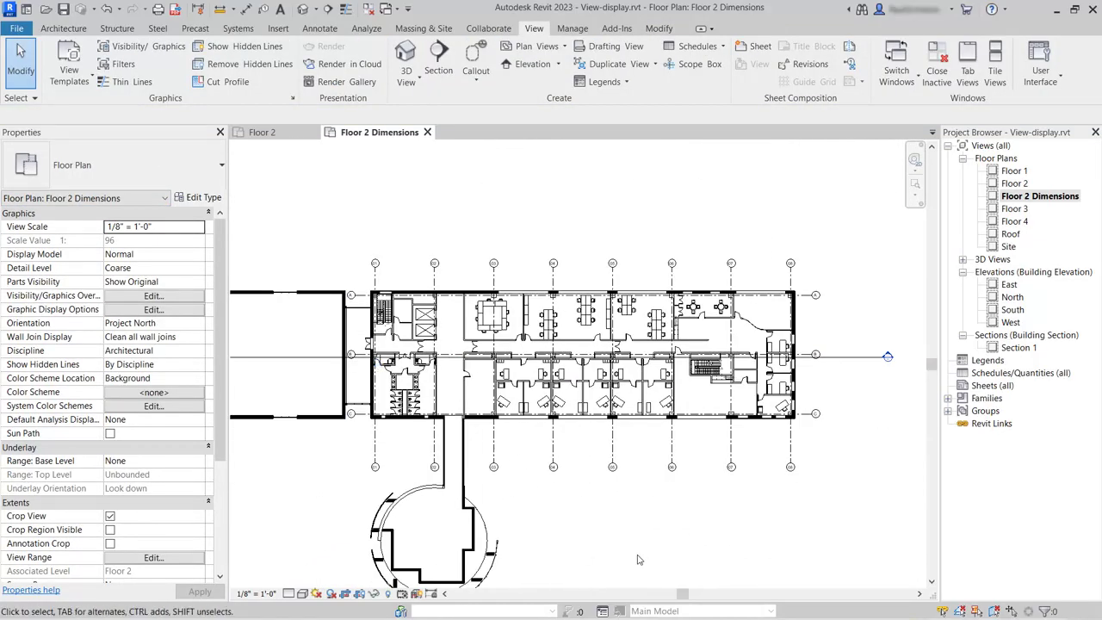
{"action": "middle_click_drag", "start_coordinate": [561, 542], "coordinate": [602, 522]}
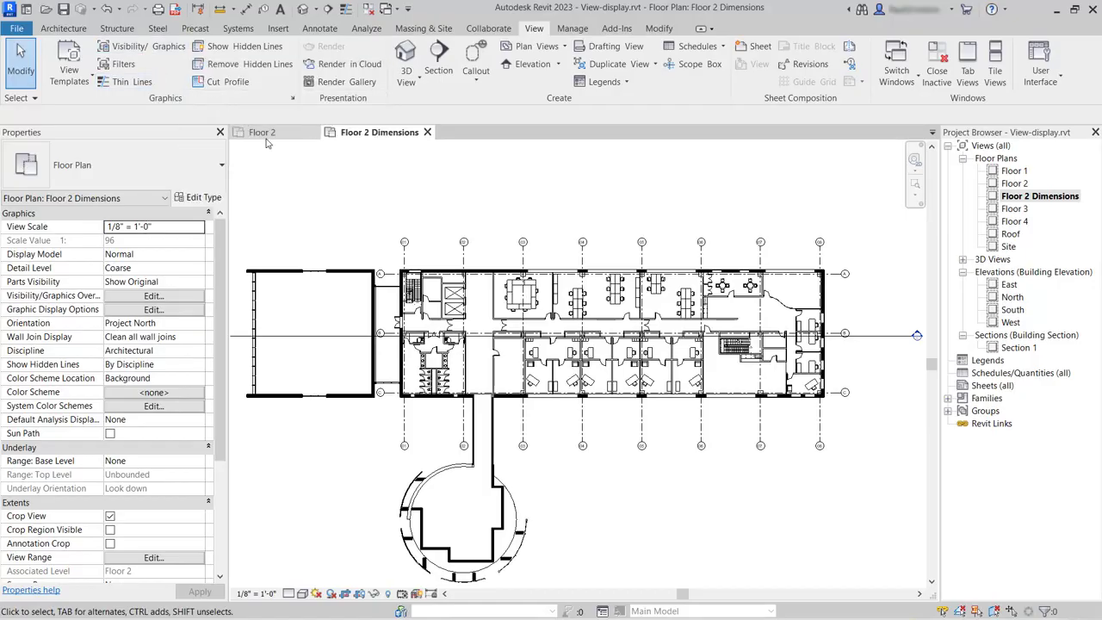
Review the category groups in the Visibility/Graphic Overrides of Floor 2 Dimensions and turn off the Casework model category
{"action": "left_click", "coordinate": [180, 298]}
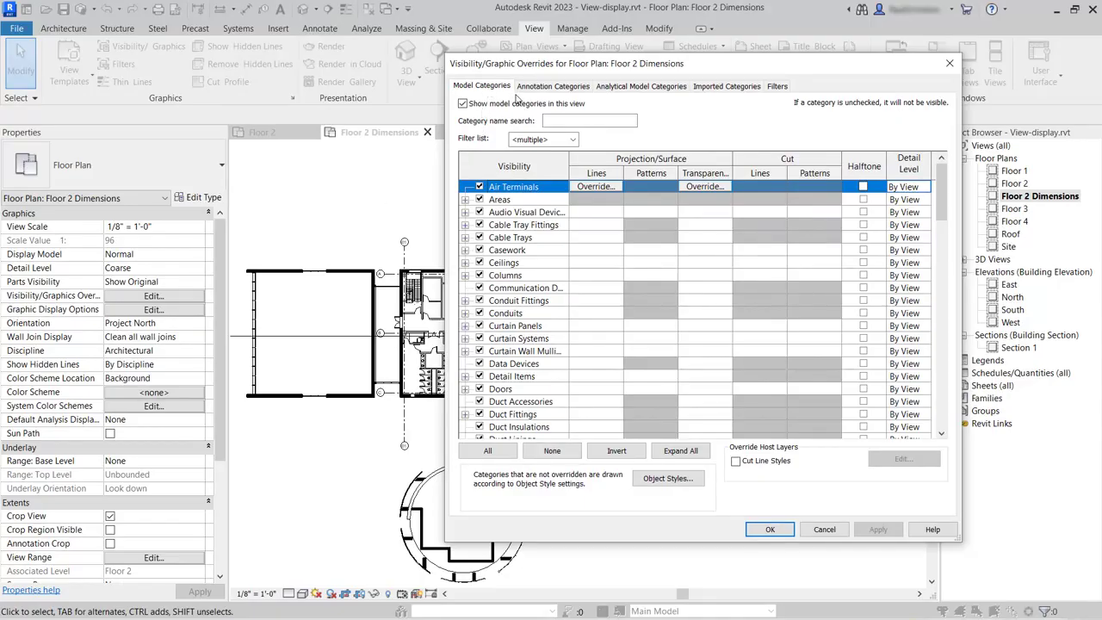
{"action": "left_click", "coordinate": [547, 90]}
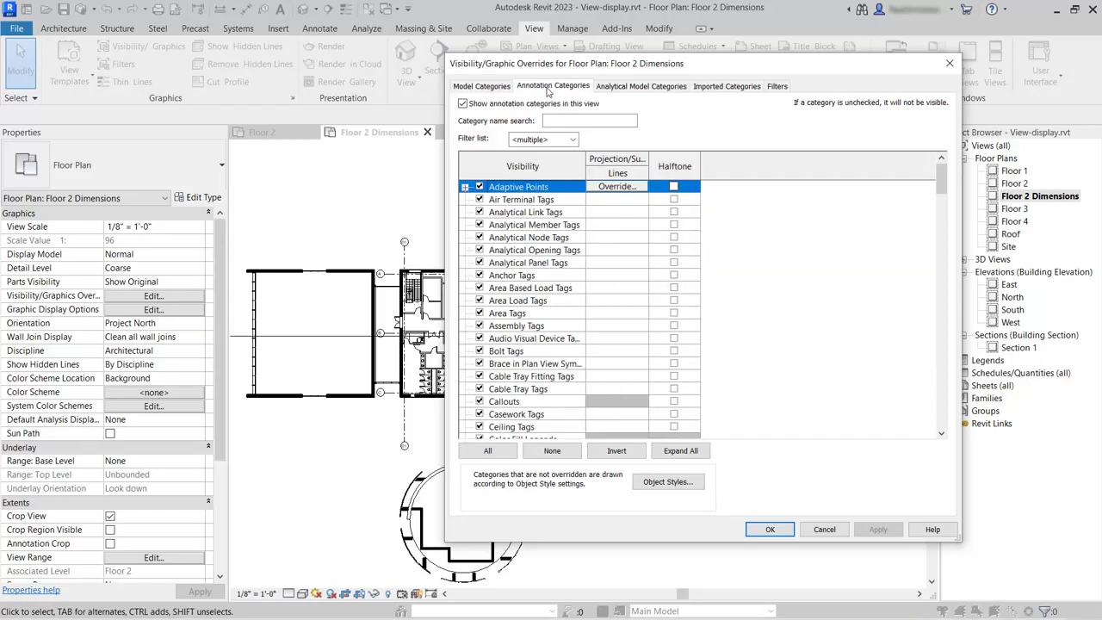
{"action": "left_click", "coordinate": [661, 89]}
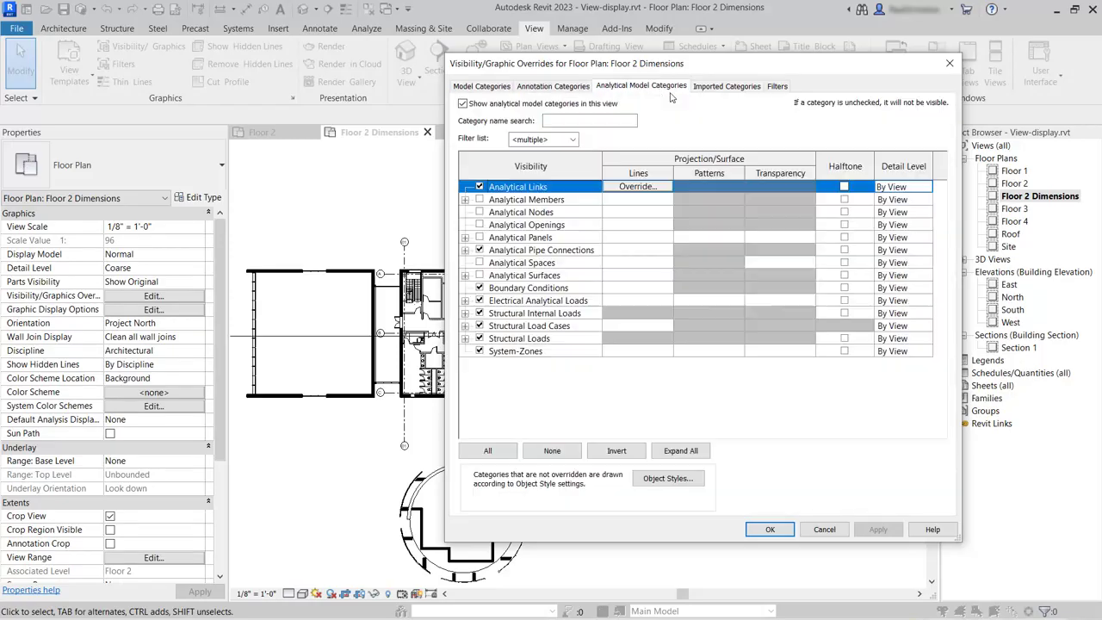
{"action": "left_click", "coordinate": [734, 91]}
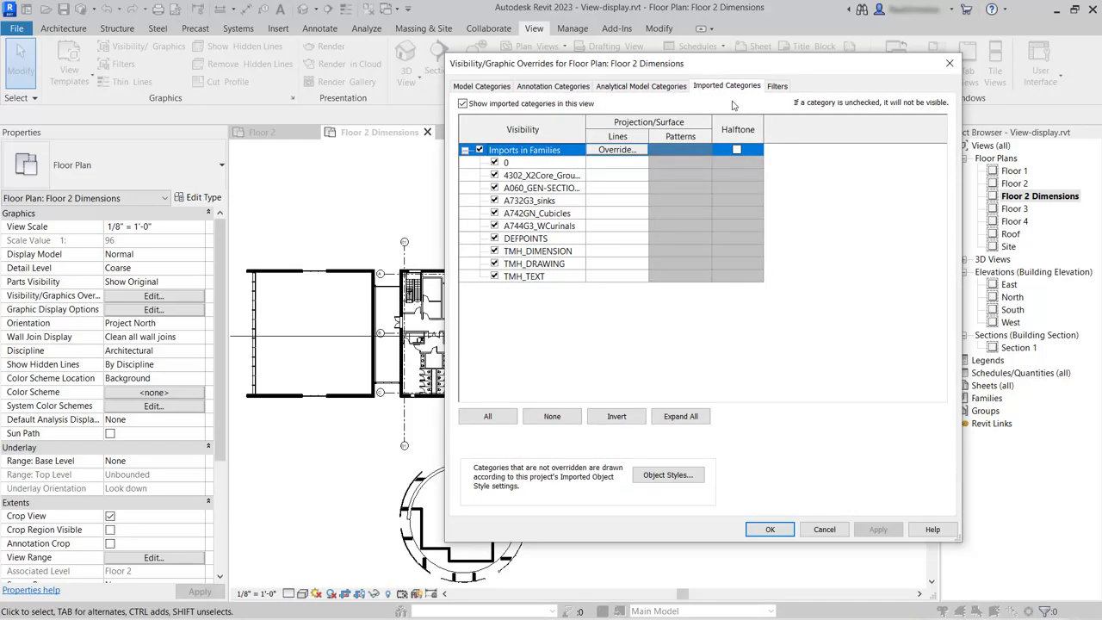
{"action": "left_click", "coordinate": [782, 90]}
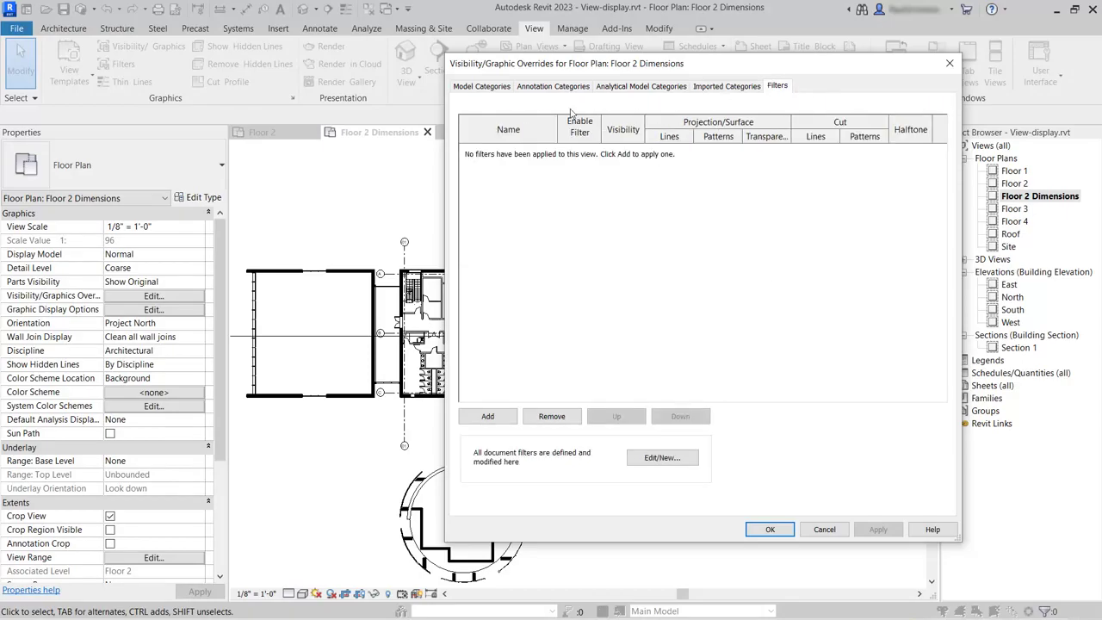
{"action": "left_click", "coordinate": [488, 88]}
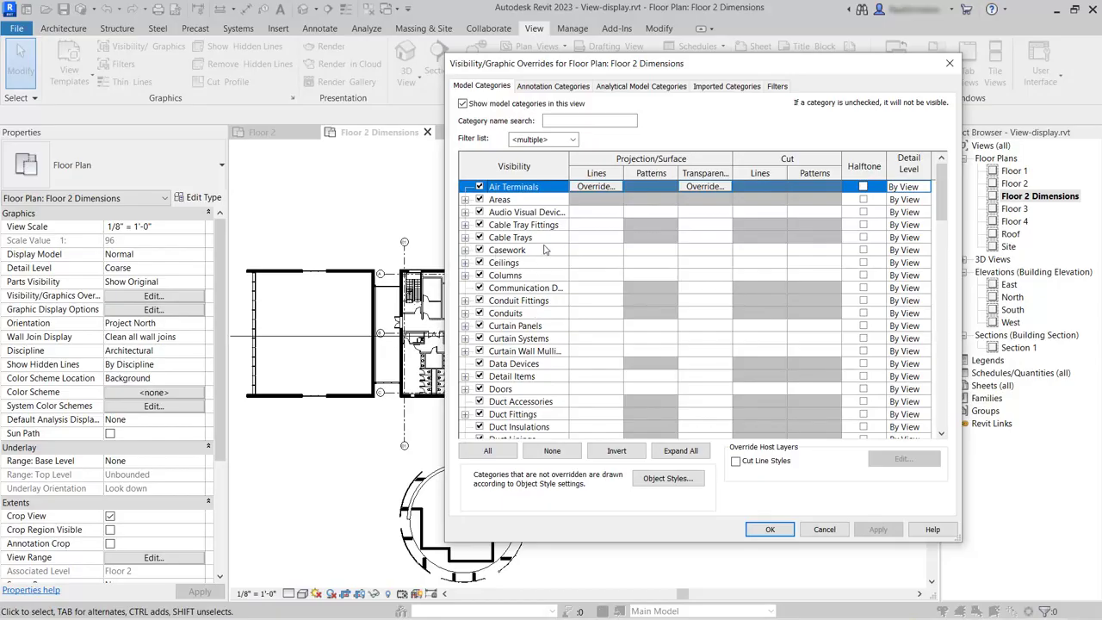
{"action": "left_click", "coordinate": [480, 250]}
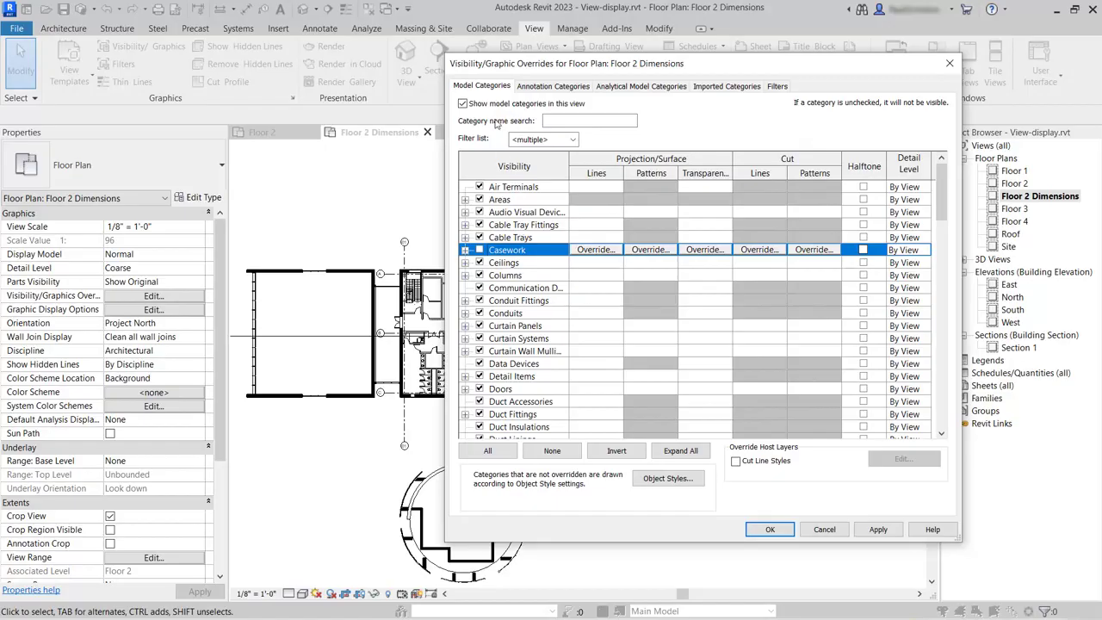
Search the model categories for "fu" and turn off the visibility of Furniture
{"action": "left_click", "coordinate": [558, 119]}
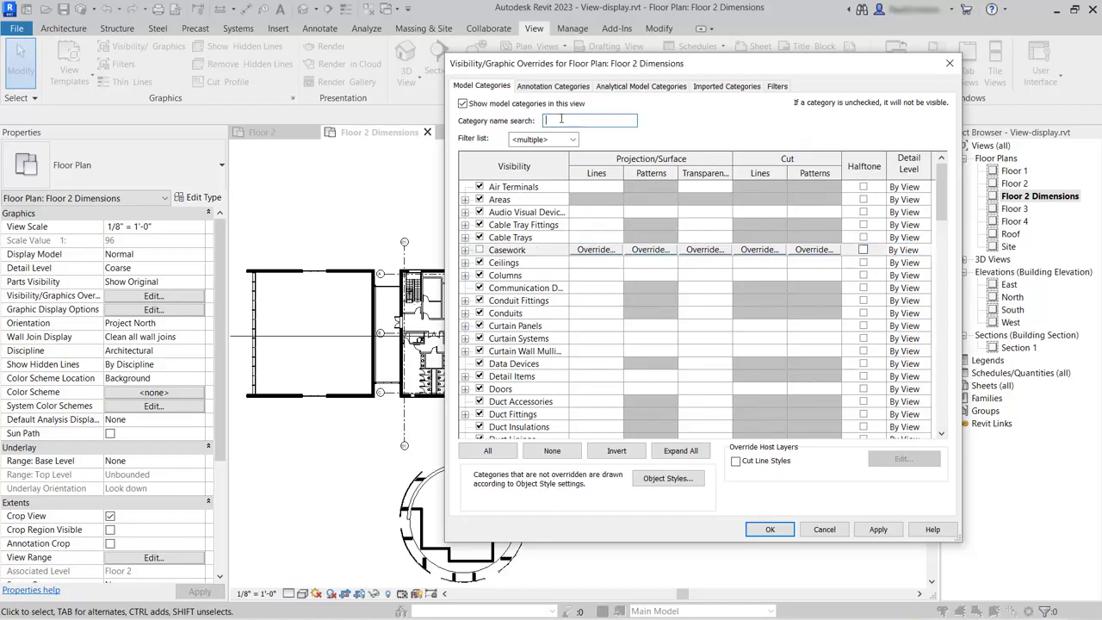
{"action": "type", "text": "fu"}
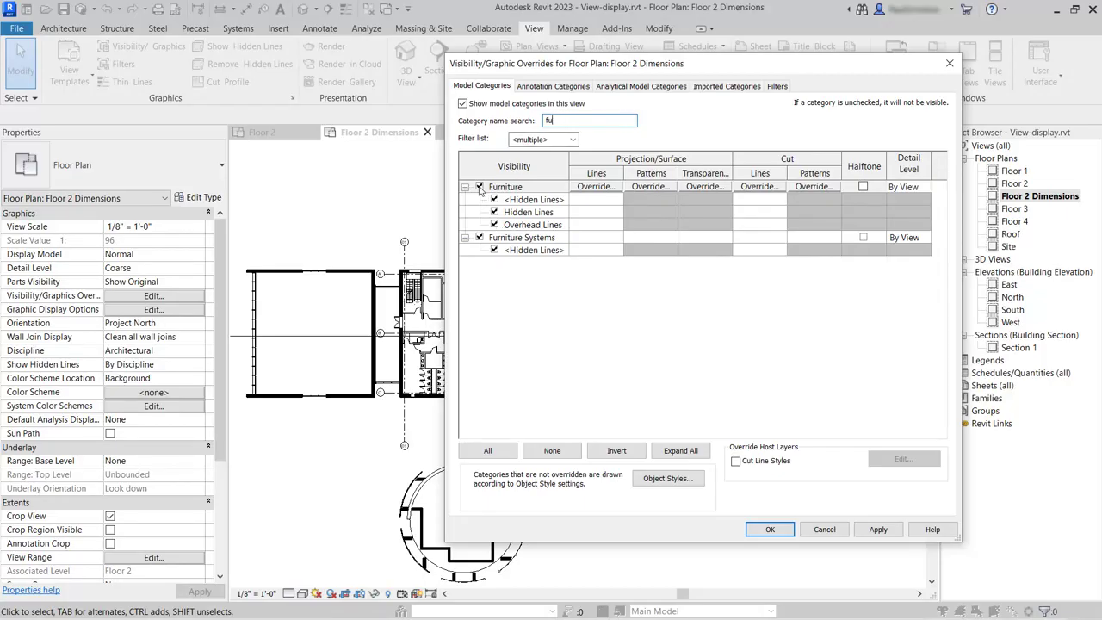
{"action": "left_click", "coordinate": [480, 187]}
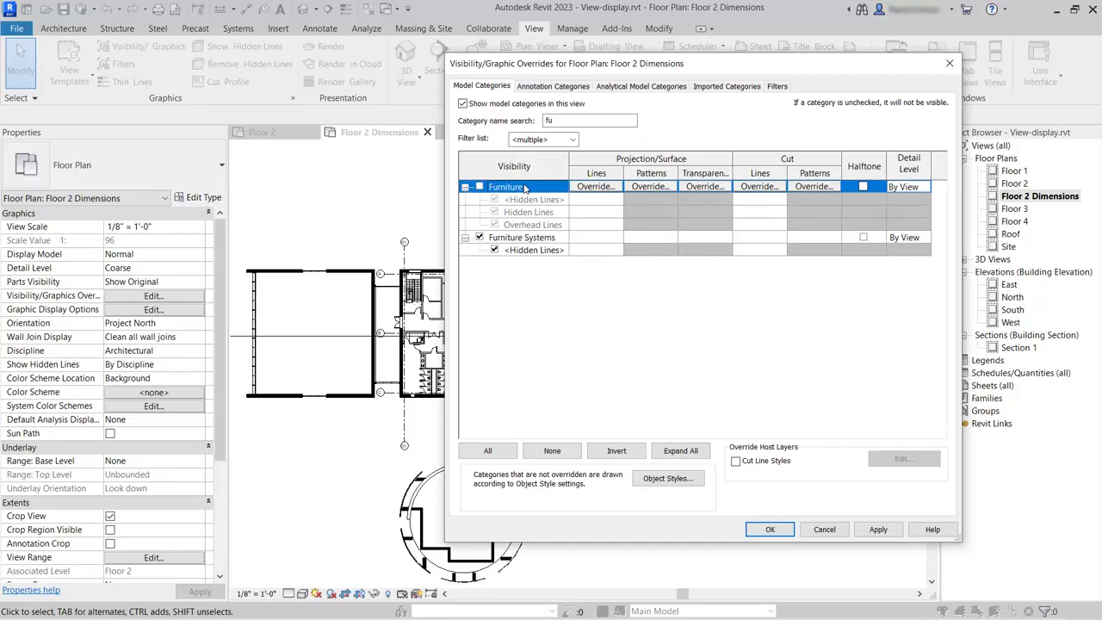
Search the model categories for "plu", turn off Plumbing Fixtures and apply the visibility overrides to the view
{"action": "left_click", "coordinate": [555, 121]}
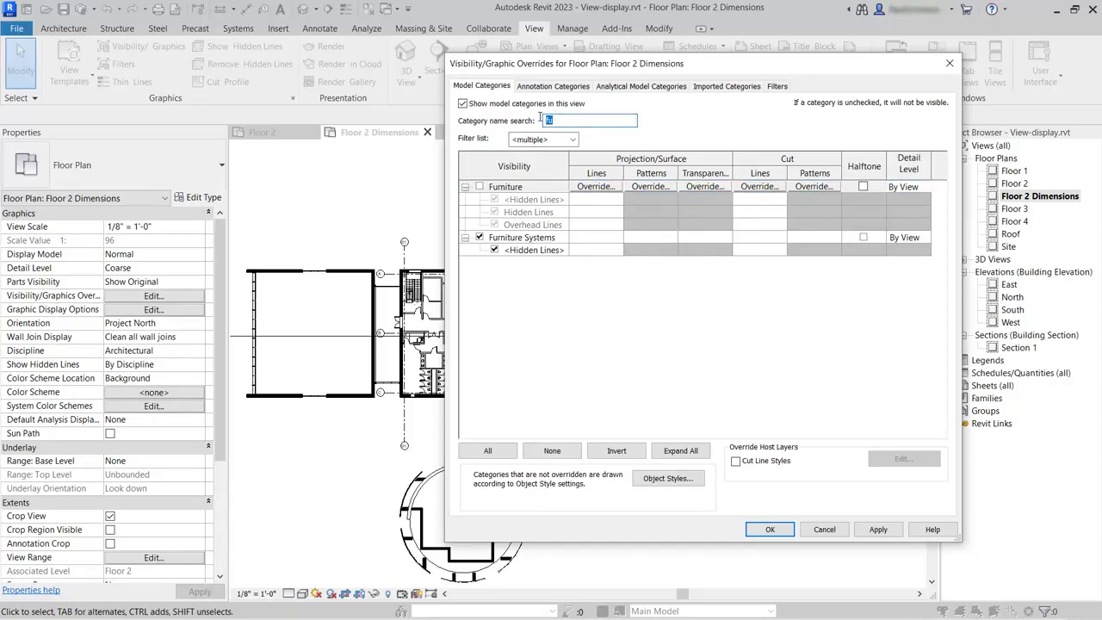
{"action": "key", "text": "BackSpace"}
{"action": "type", "text": "plu"}
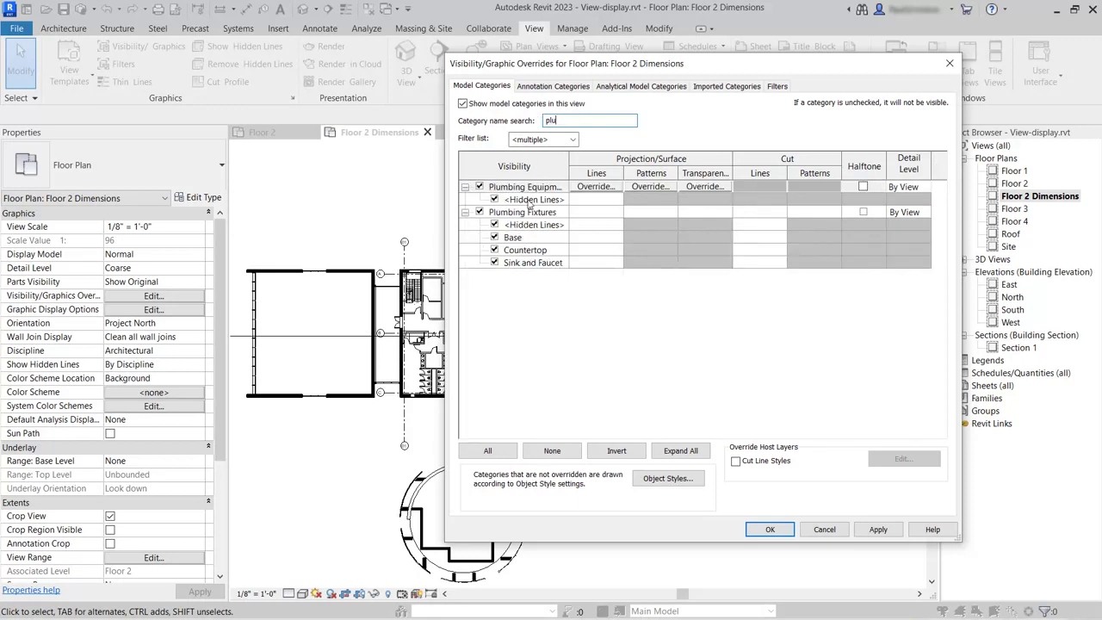
{"action": "left_click", "coordinate": [480, 213]}
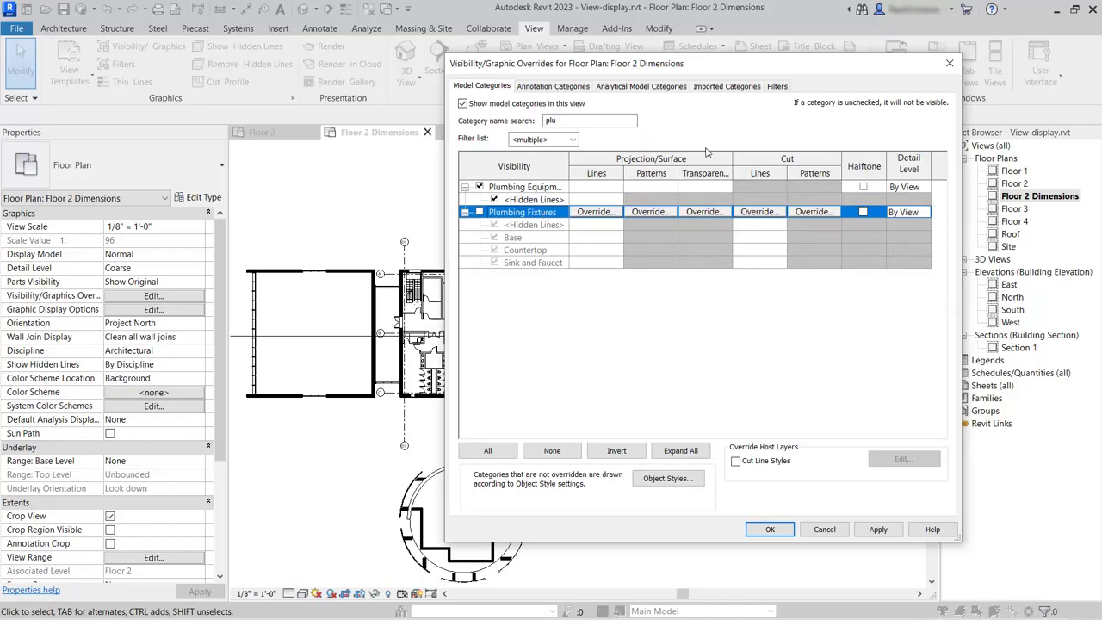
{"action": "left_click", "coordinate": [770, 529]}
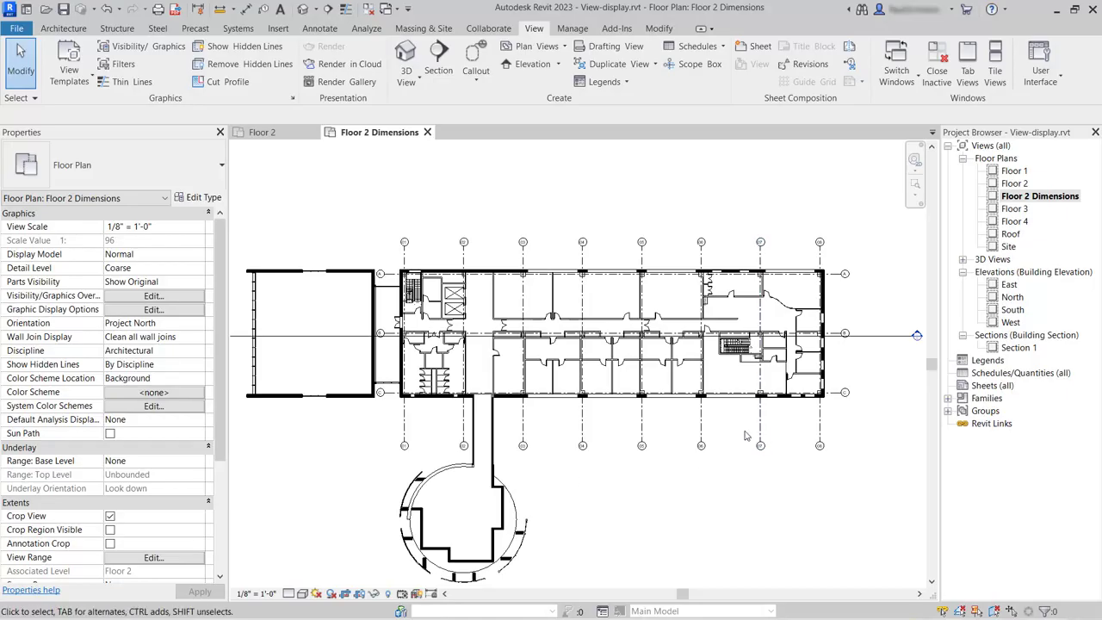
Hide the Specialty Equipment category in the view, using the refrigerator beside the stairs
{"action": "scroll", "coordinate": [766, 371], "scroll_direction": "up", "scroll_amount": 1}
{"action": "scroll", "coordinate": [767, 371], "scroll_direction": "up", "scroll_amount": 4}
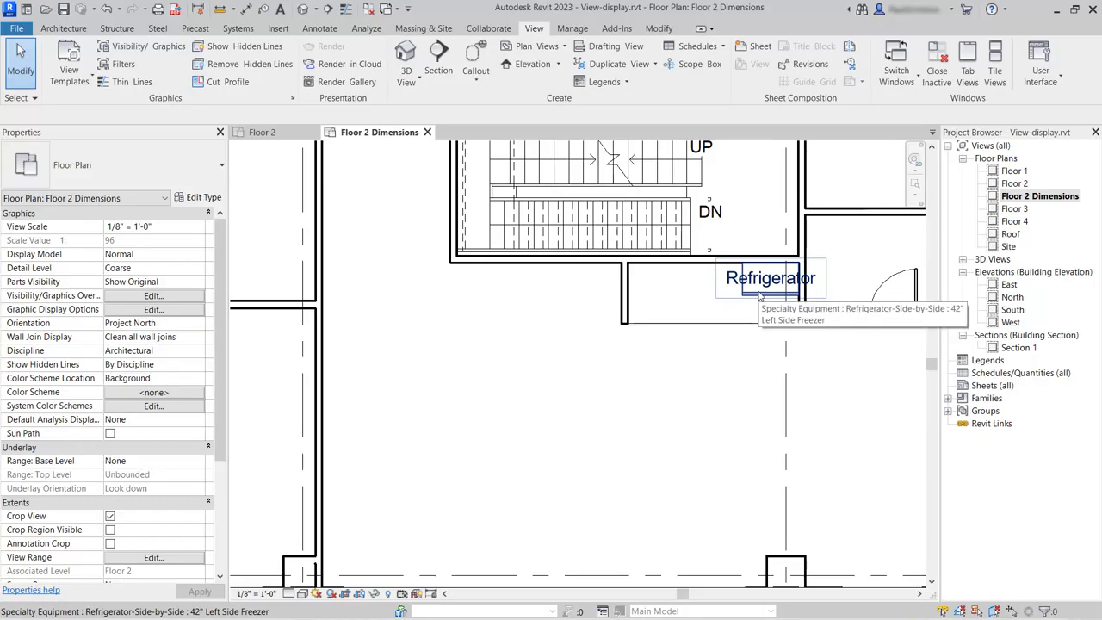
{"action": "left_click", "coordinate": [760, 294]}
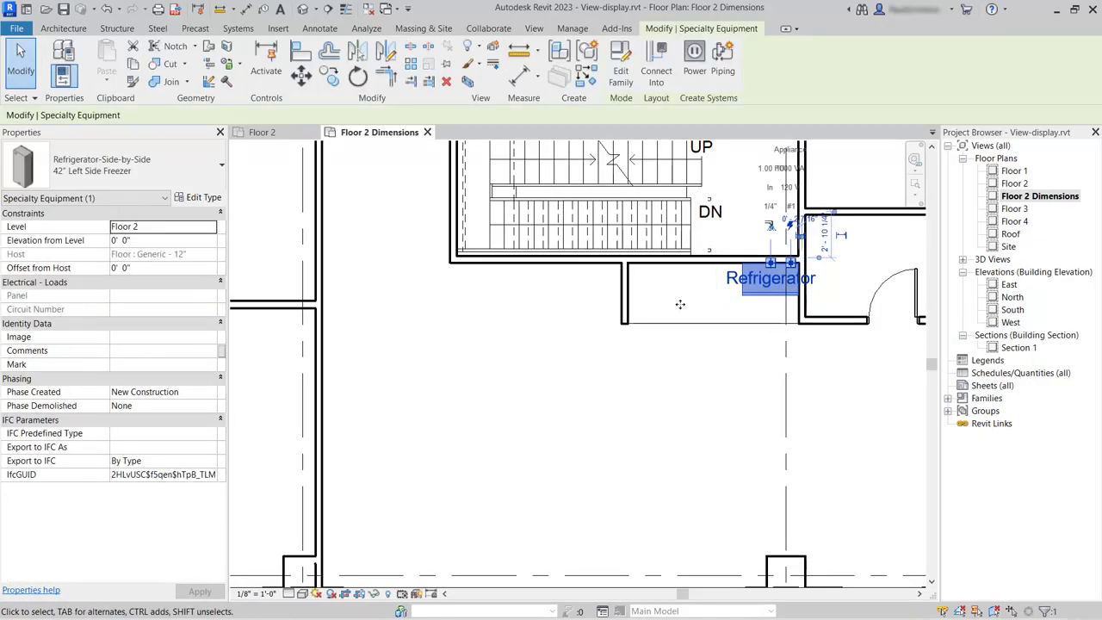
{"action": "right_click", "coordinate": [753, 289]}
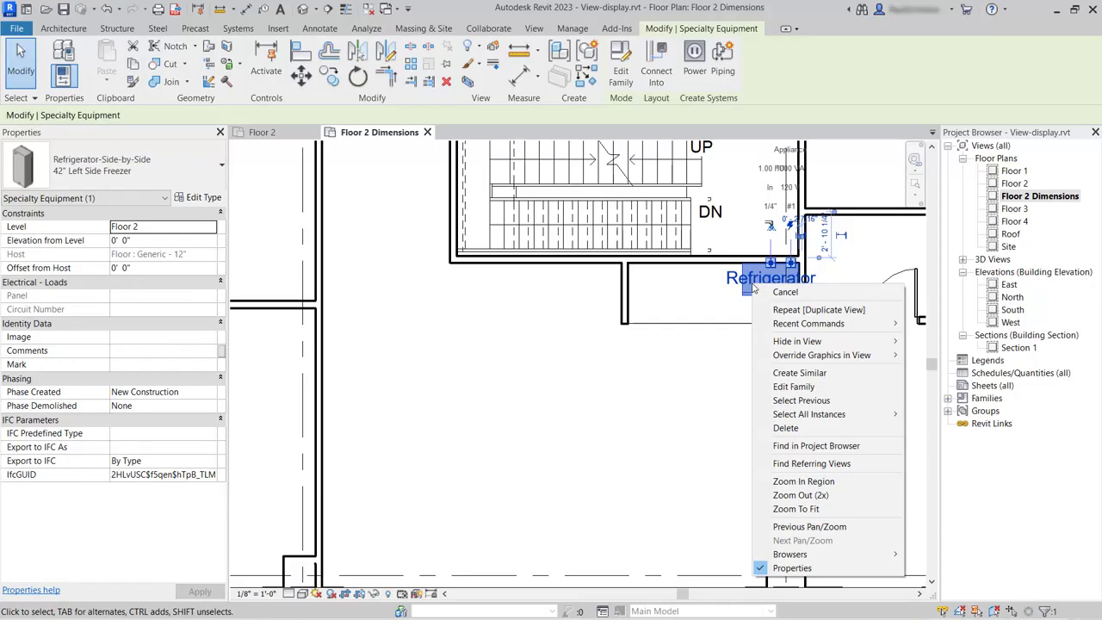
{"action": "mouse_move", "coordinate": [810, 343]}
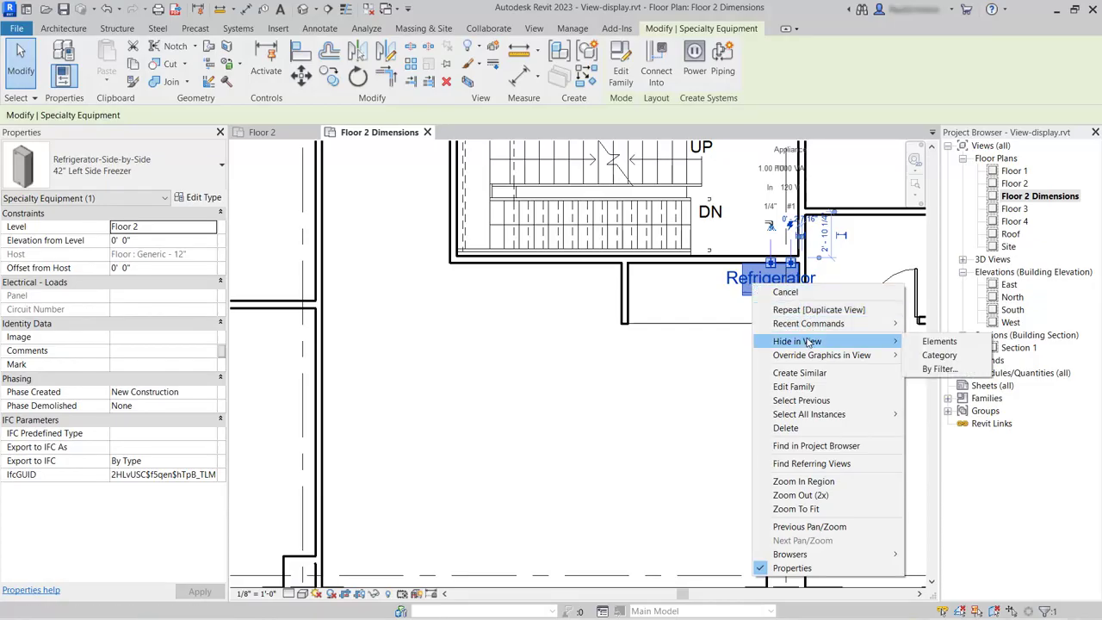
{"action": "left_click", "coordinate": [946, 356]}
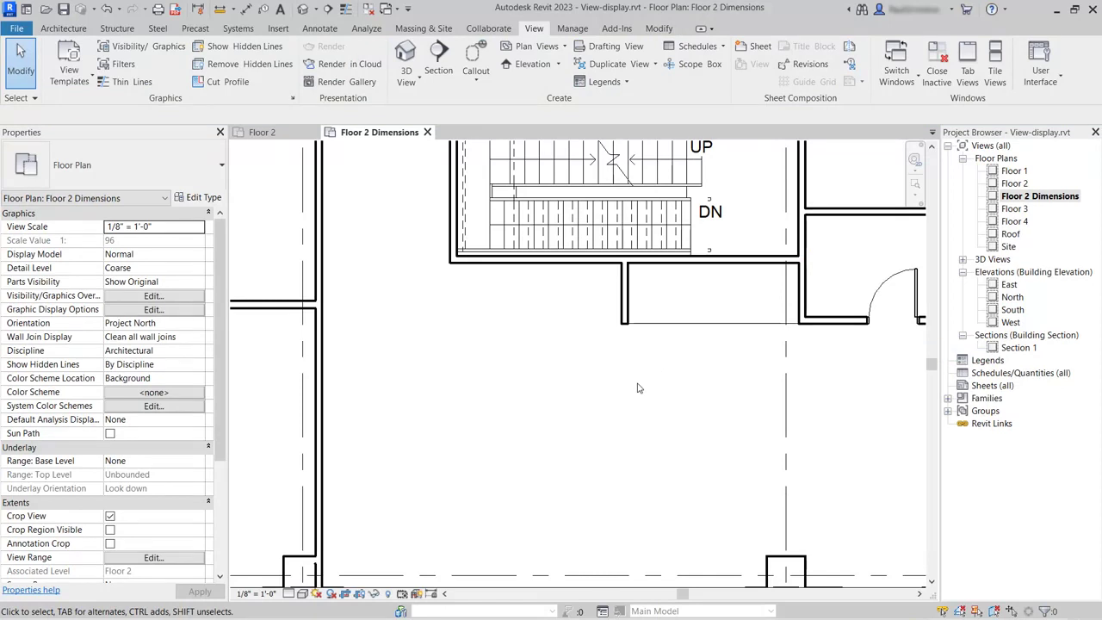
Hide the category of the section line that runs across the building in the floor plan view
{"action": "scroll", "coordinate": [644, 388], "scroll_direction": "down", "scroll_amount": 5}
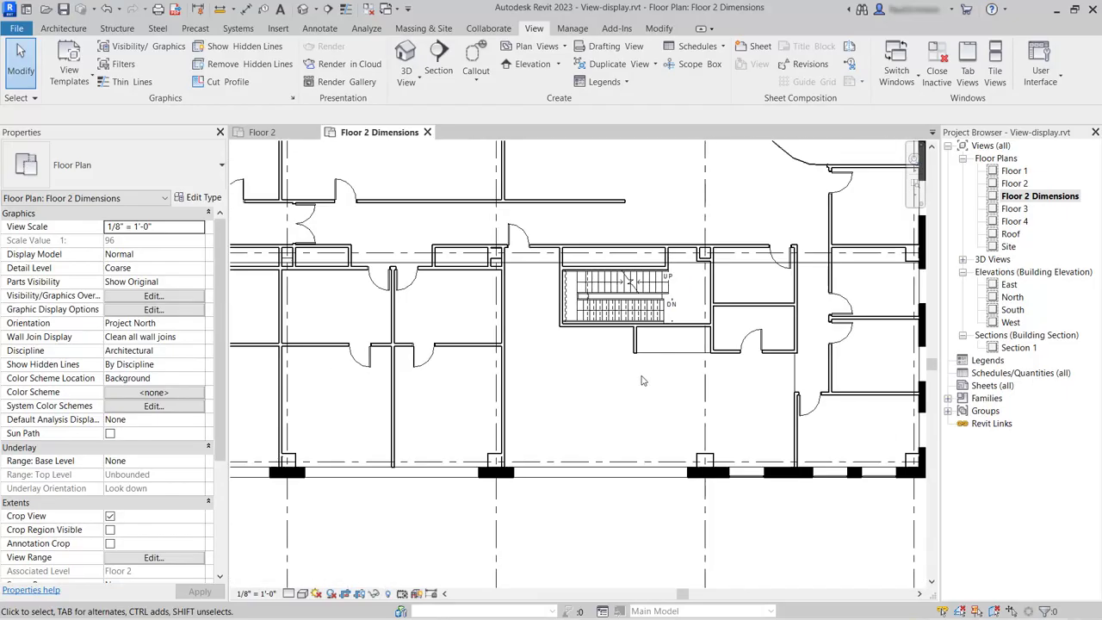
{"action": "scroll", "coordinate": [614, 390], "scroll_direction": "down", "scroll_amount": 4}
{"action": "middle_click_drag", "start_coordinate": [517, 405], "coordinate": [594, 383]}
{"action": "scroll", "coordinate": [826, 339], "scroll_direction": "down", "scroll_amount": 1}
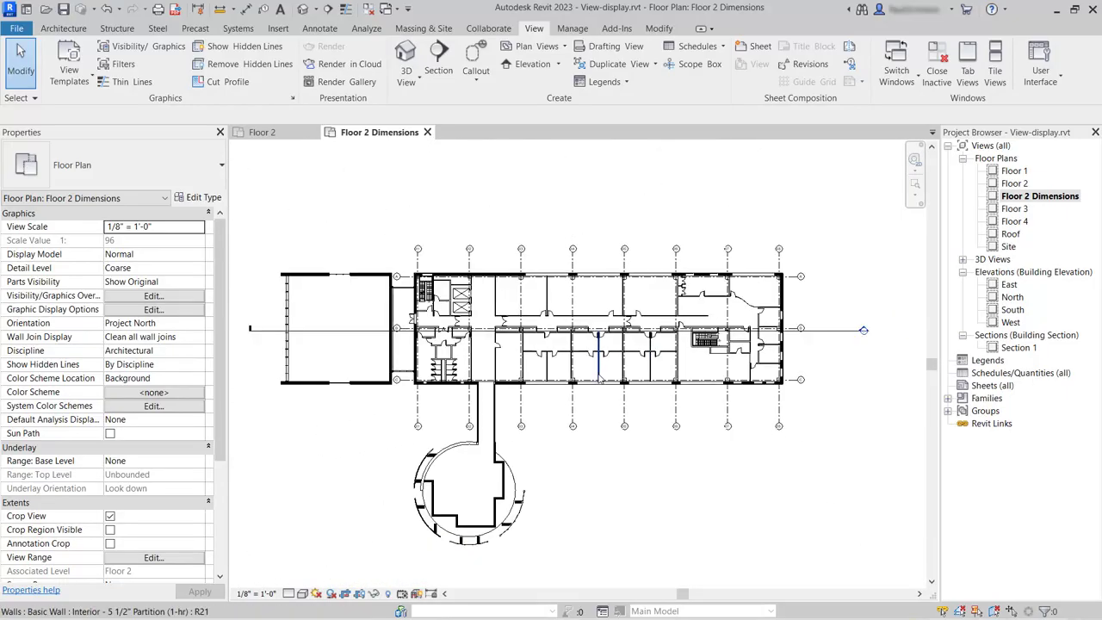
{"action": "left_click", "coordinate": [825, 341]}
{"action": "right_click", "coordinate": [822, 350]}
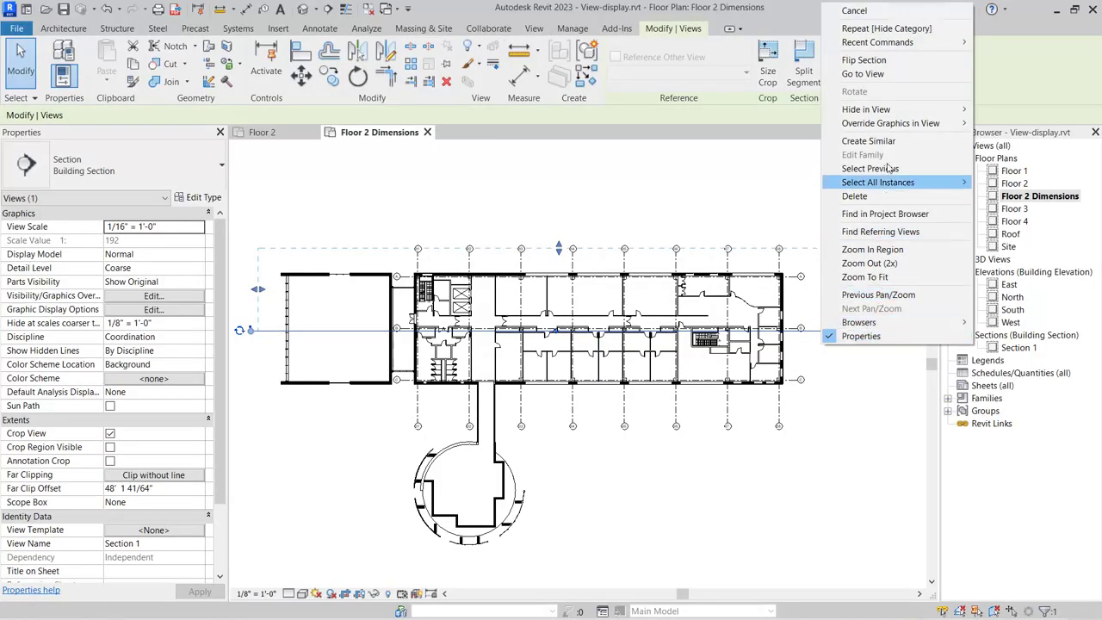
{"action": "left_click", "coordinate": [898, 32]}
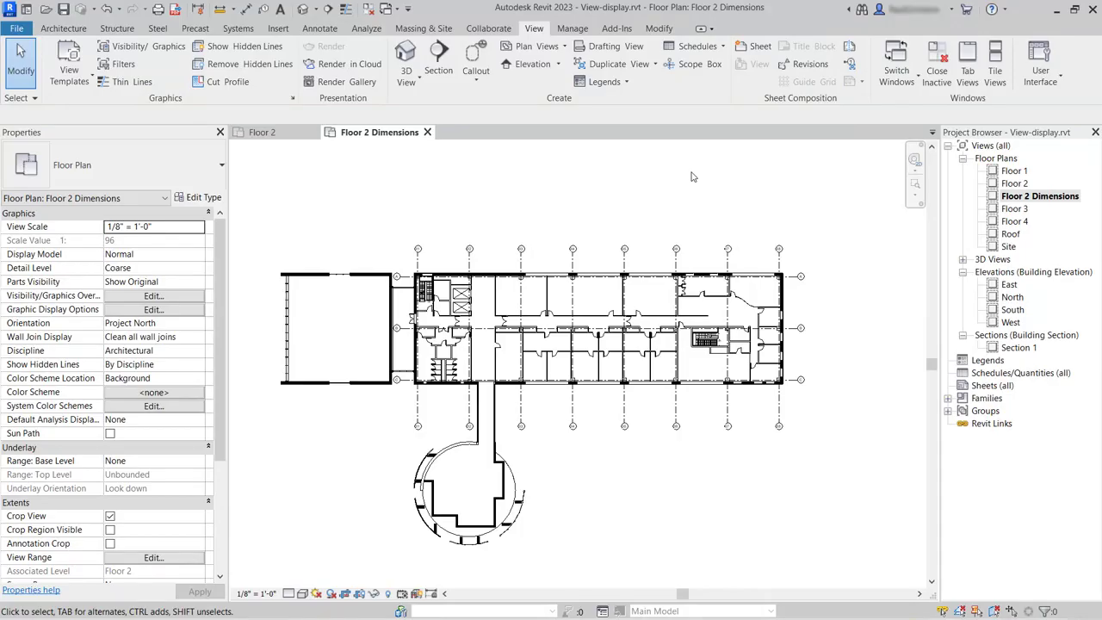
Set the Grids annotation category to halftone in the Visibility/Graphic Overrides of Floor 2 Dimensions
{"action": "scroll", "coordinate": [499, 258], "scroll_direction": "up", "scroll_amount": 4}
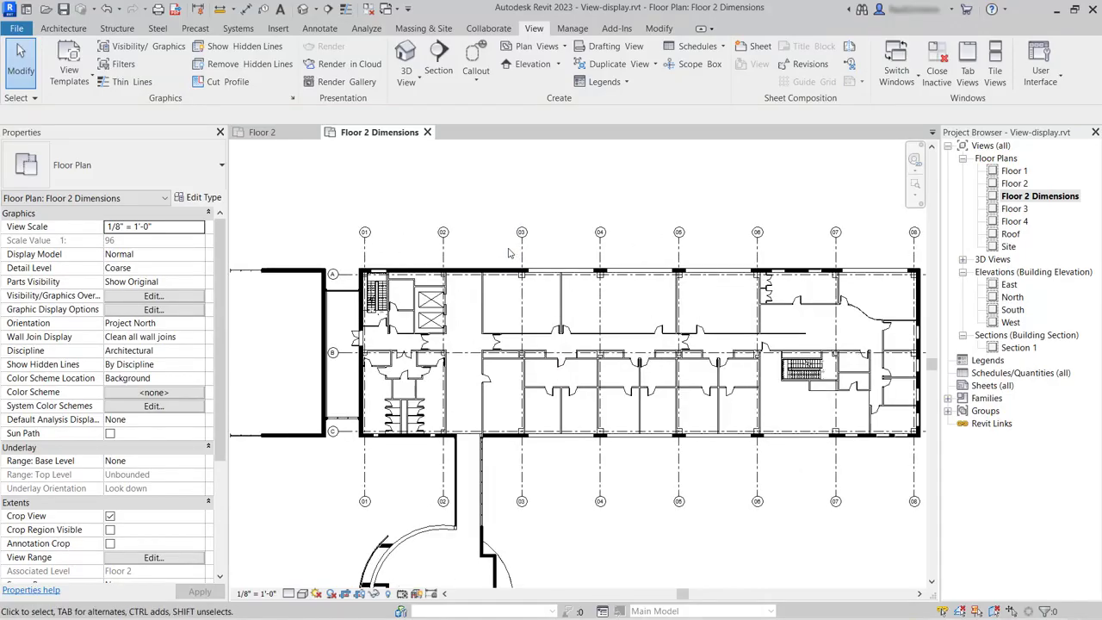
{"action": "scroll", "coordinate": [497, 256], "scroll_direction": "up", "scroll_amount": 3}
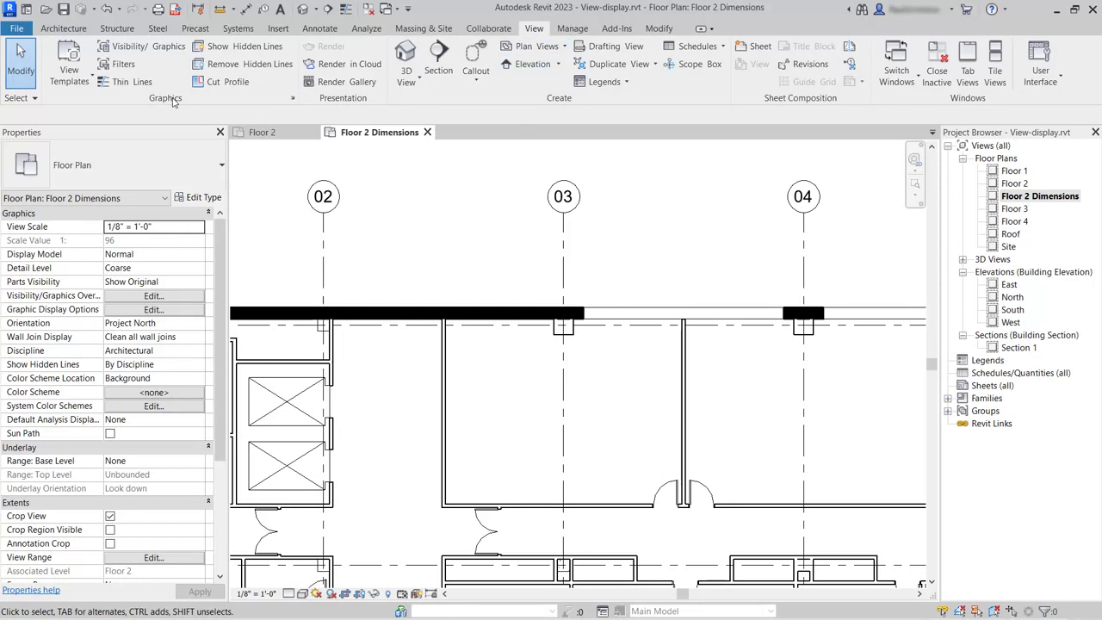
{"action": "left_click", "coordinate": [148, 47]}
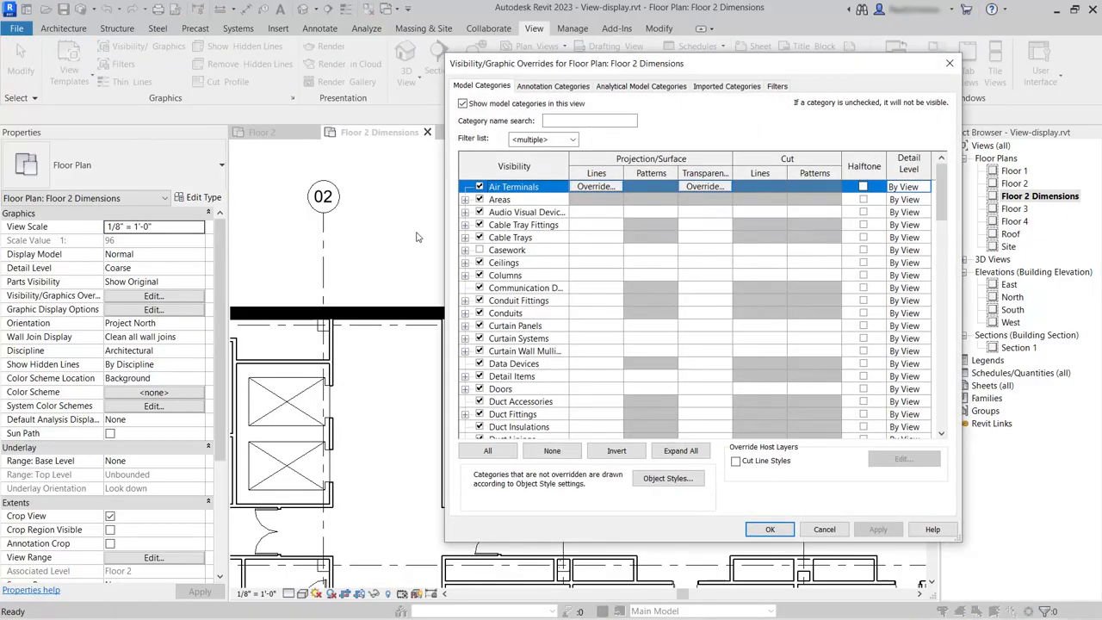
{"action": "left_click", "coordinate": [565, 87]}
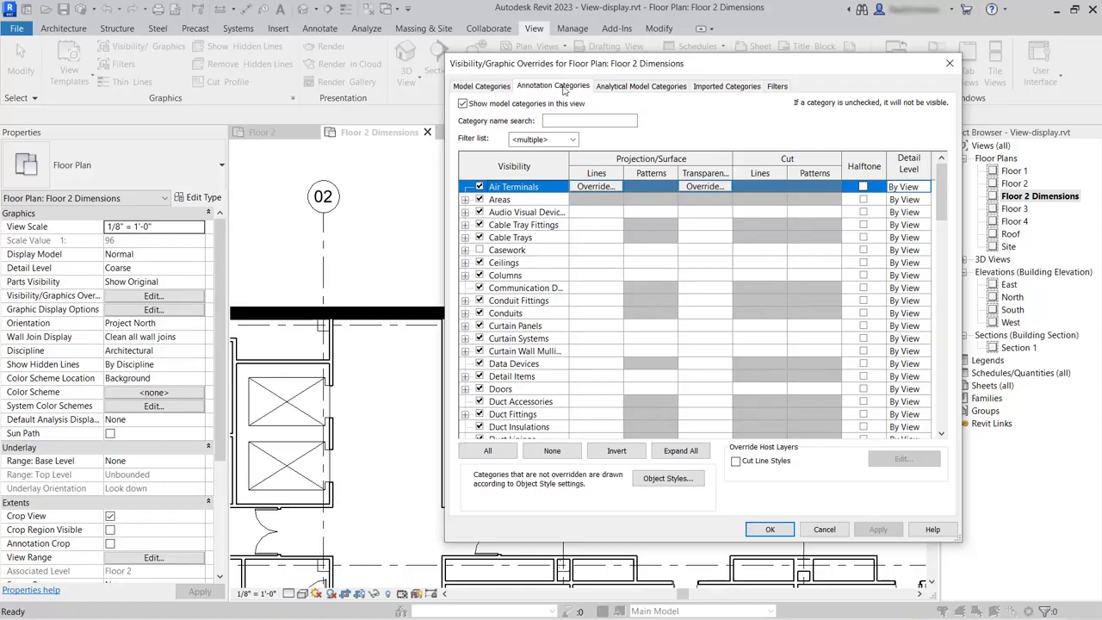
{"action": "left_click_drag", "start_coordinate": [945, 185], "coordinate": [952, 250]}
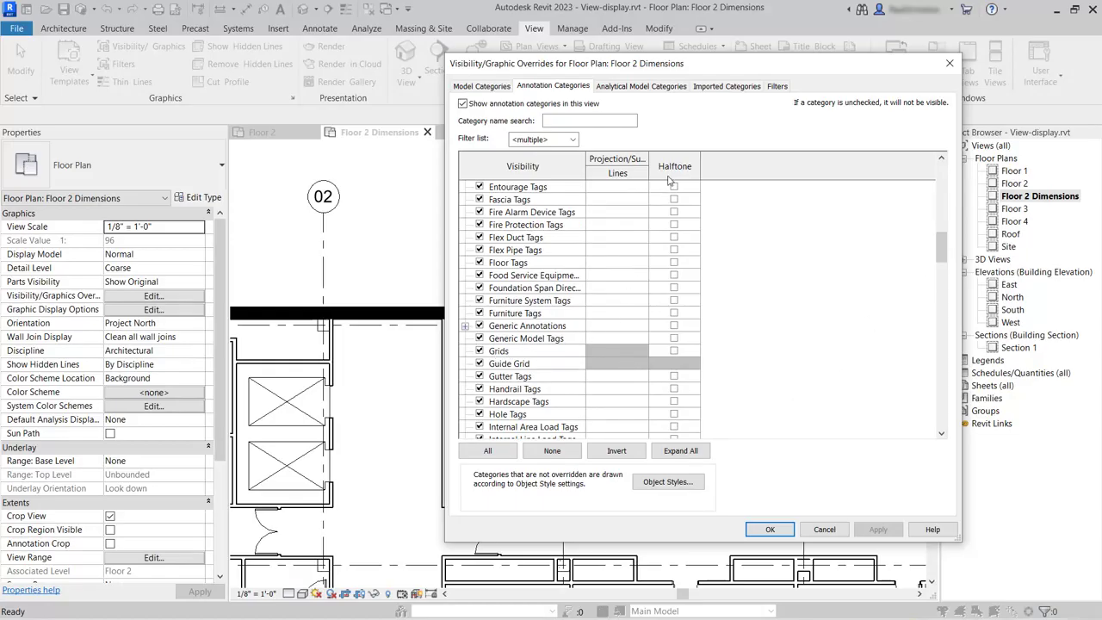
{"action": "left_click", "coordinate": [674, 351]}
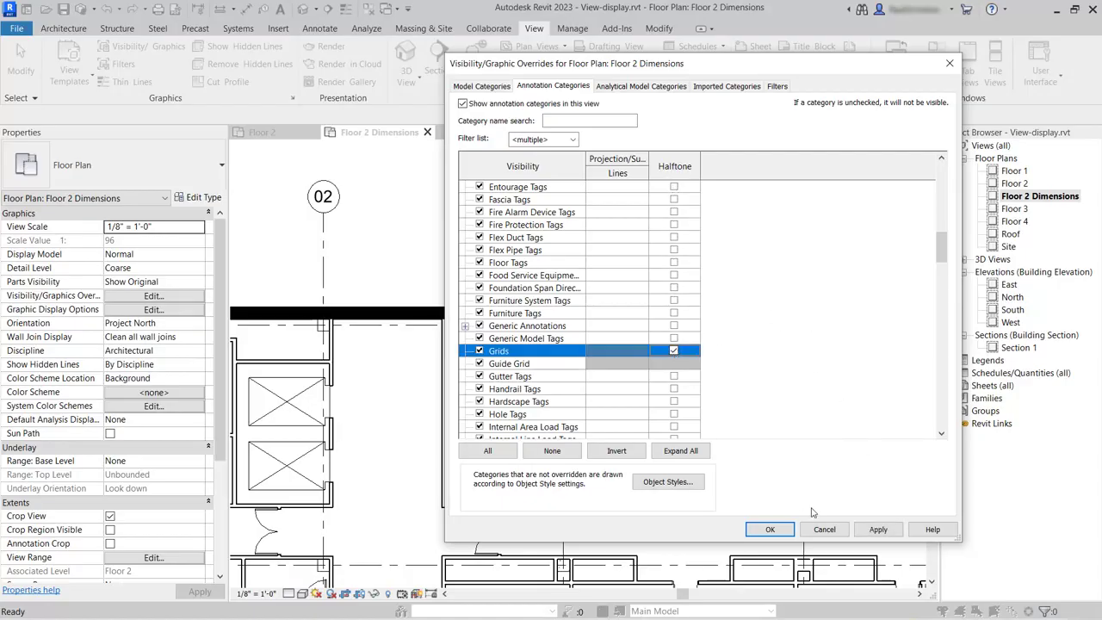
{"action": "left_click", "coordinate": [771, 530]}
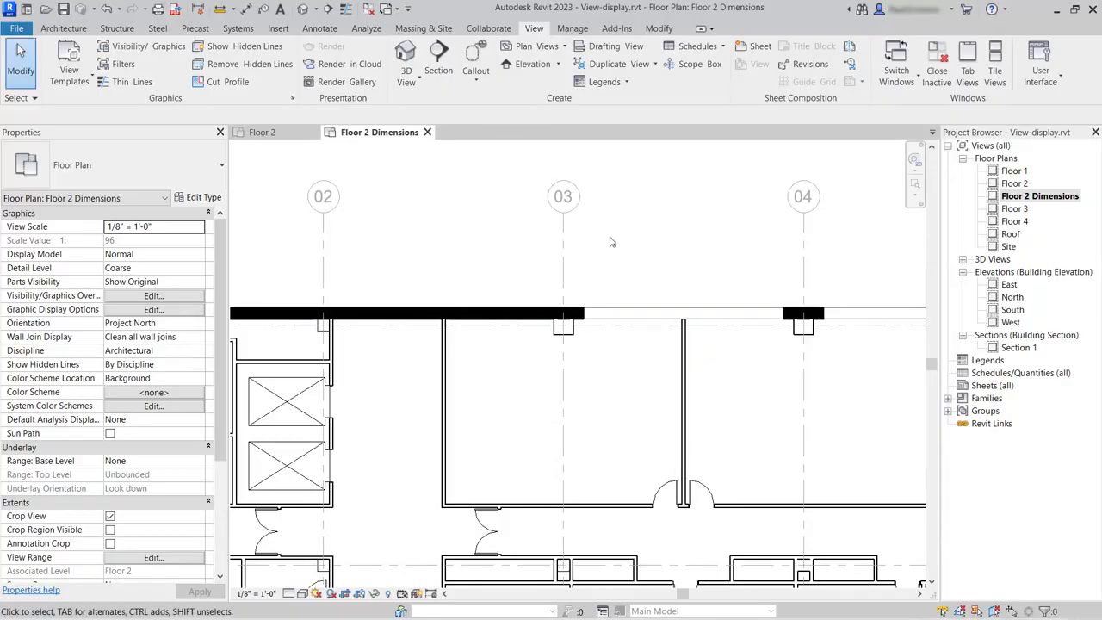
Place an aligned dimension string along the upper corridor wall, picking the entire wall with opening widths as references
{"action": "scroll", "coordinate": [601, 235], "scroll_direction": "down", "scroll_amount": 5}
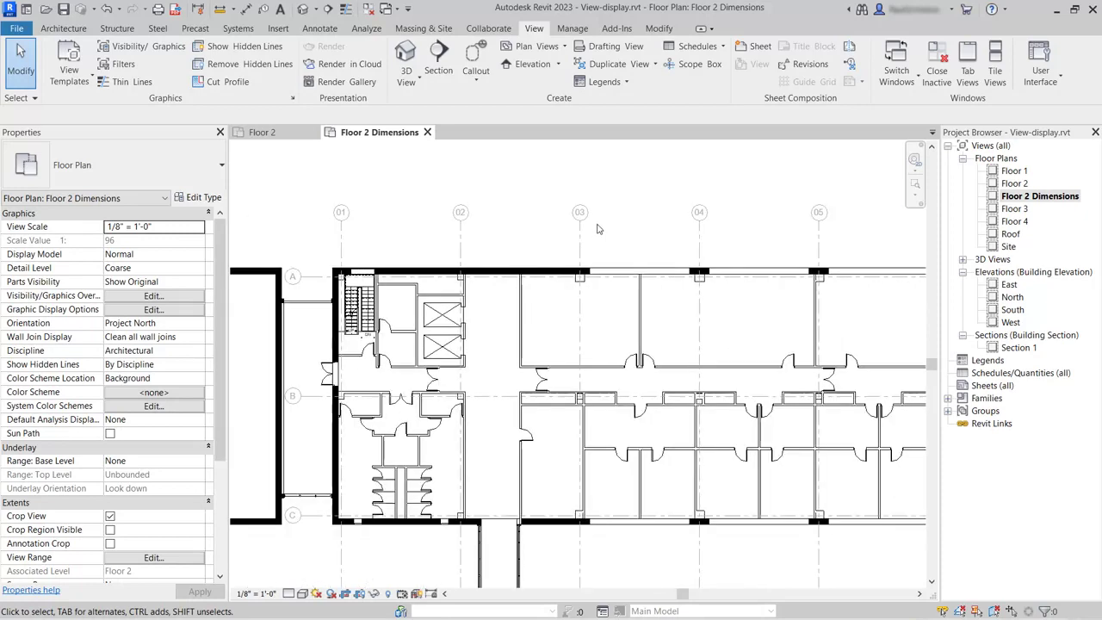
{"action": "middle_click_drag", "start_coordinate": [623, 204], "coordinate": [523, 198]}
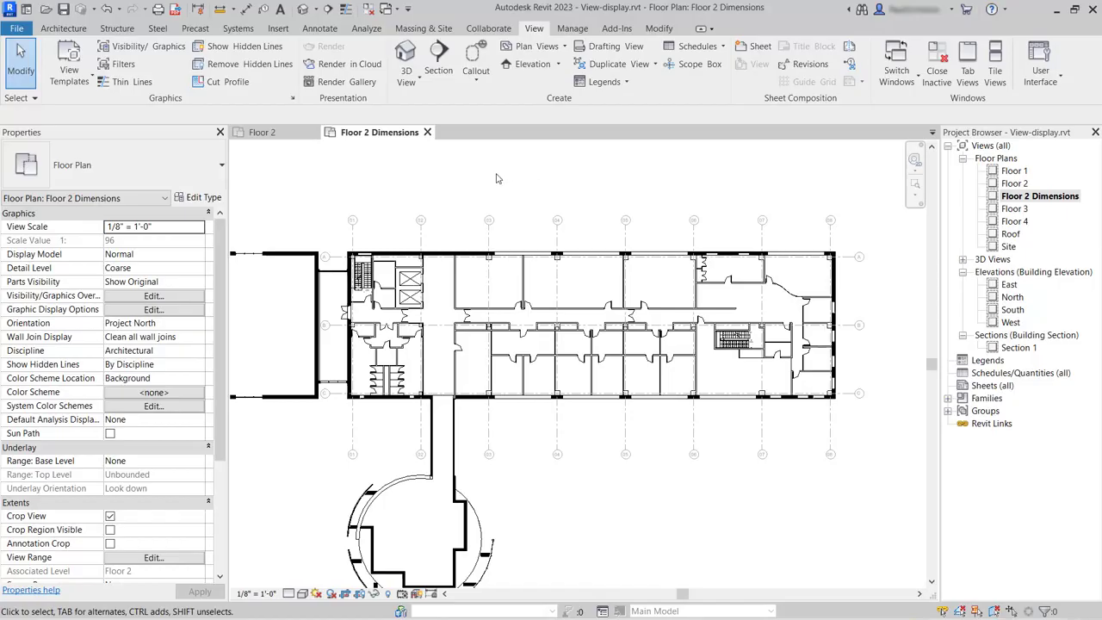
{"action": "left_click", "coordinate": [318, 31]}
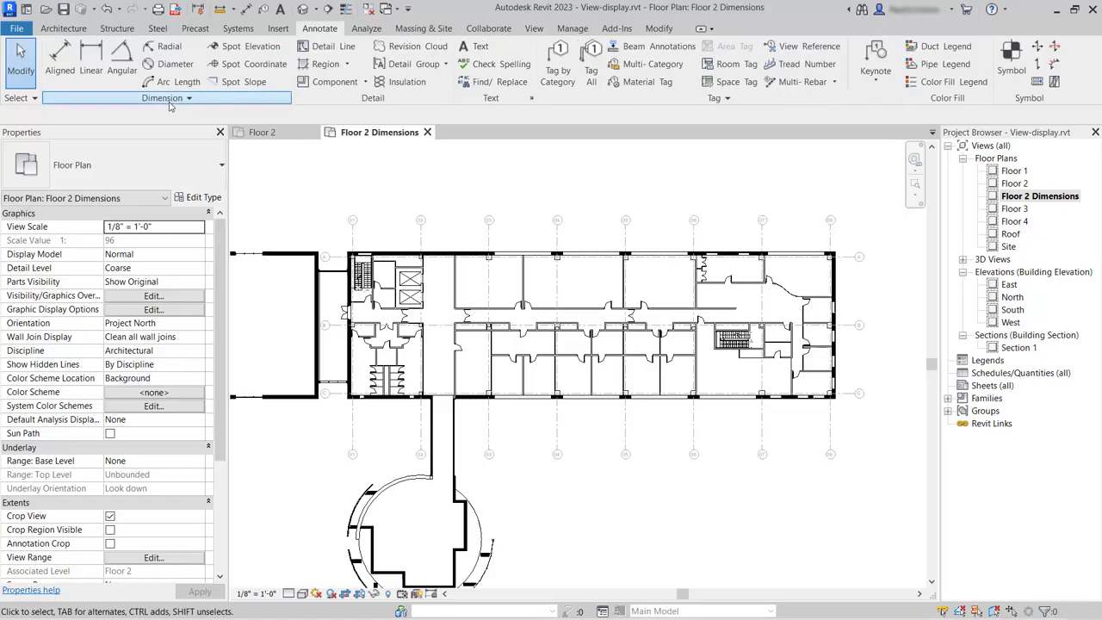
{"action": "left_click", "coordinate": [64, 56]}
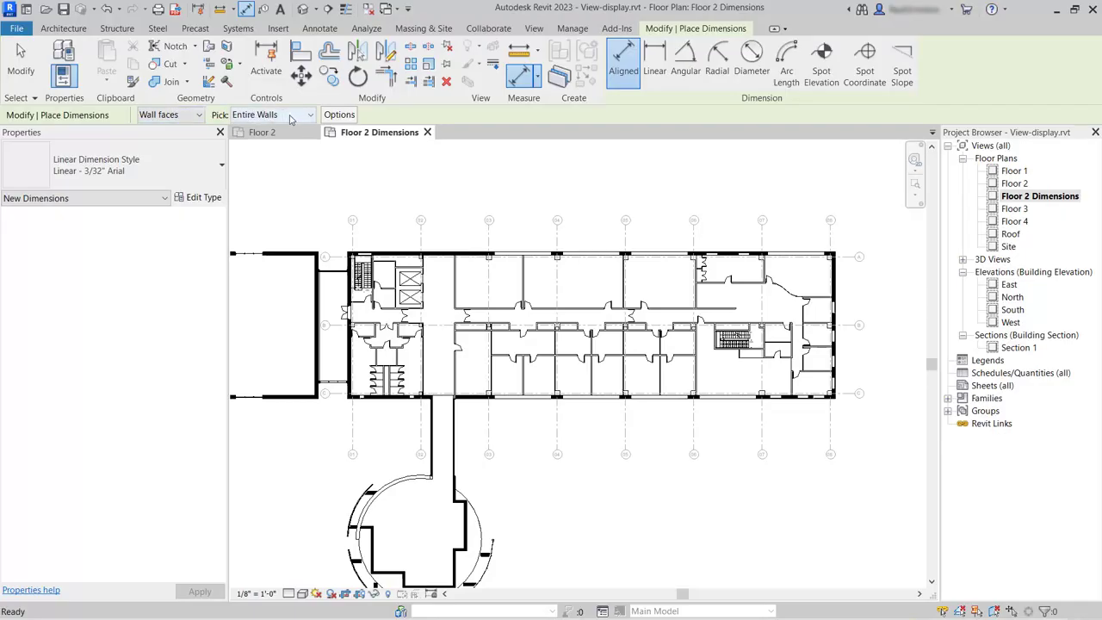
{"action": "left_click", "coordinate": [340, 115]}
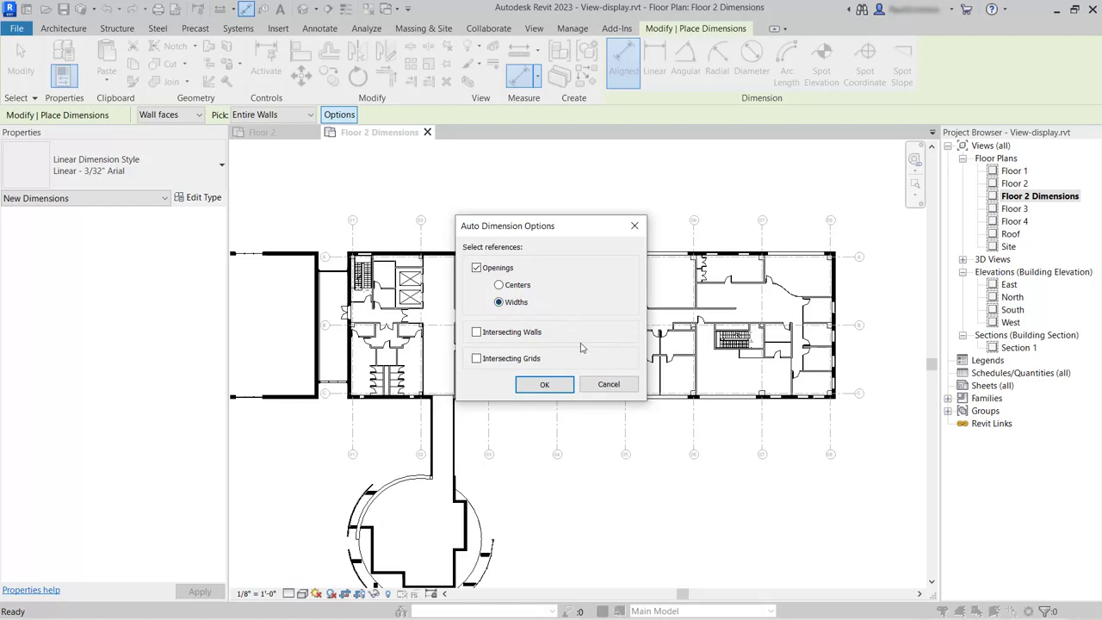
{"action": "left_click", "coordinate": [545, 385]}
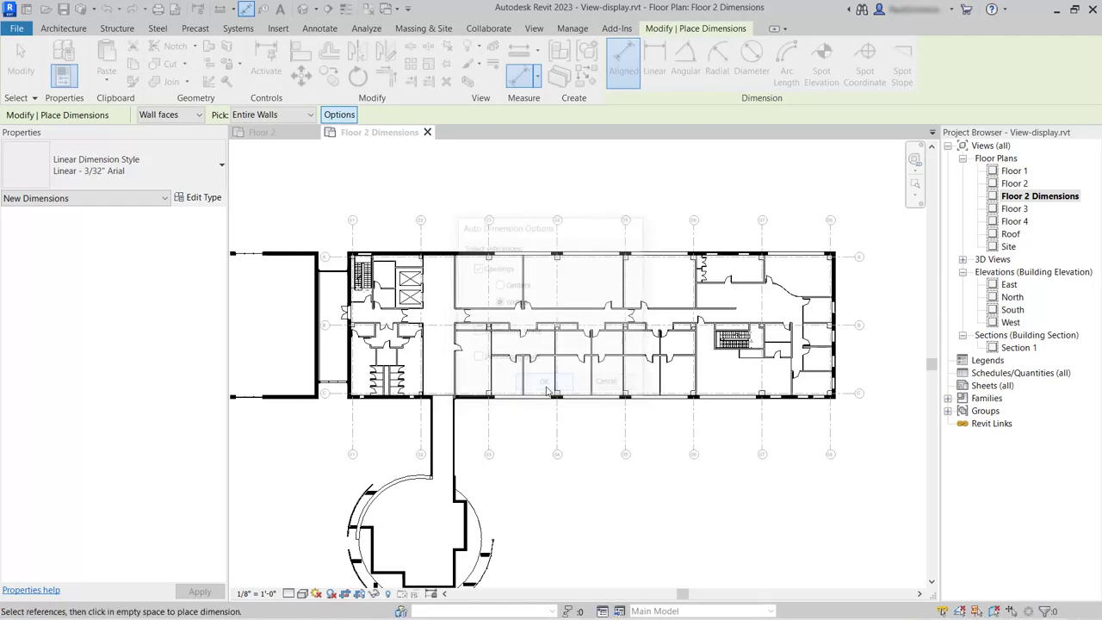
{"action": "scroll", "coordinate": [558, 334], "scroll_direction": "up", "scroll_amount": 3}
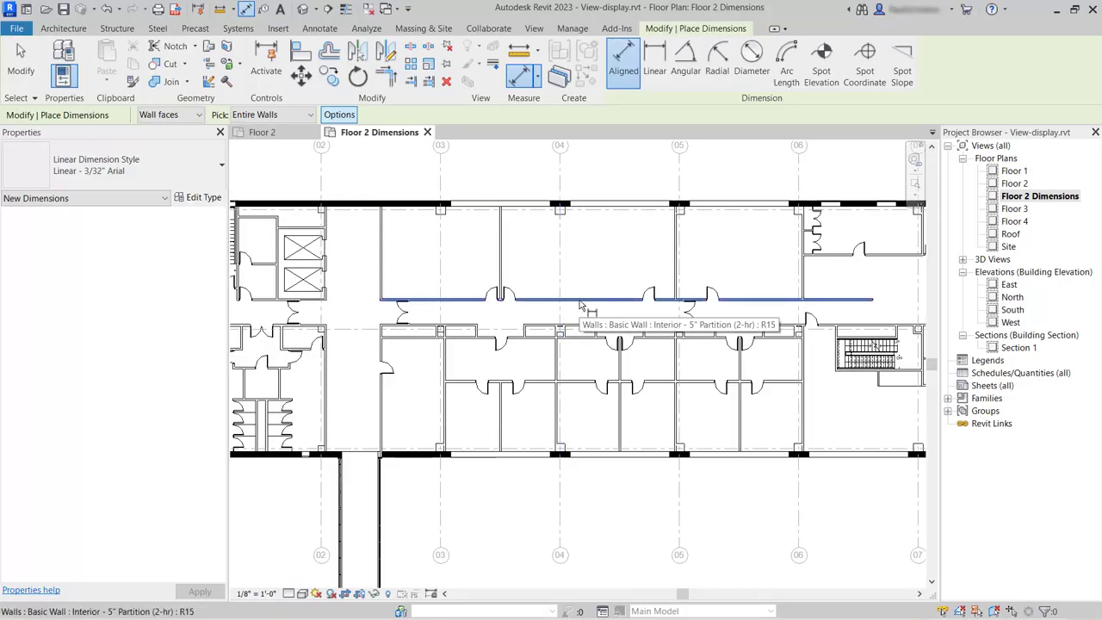
{"action": "left_click", "coordinate": [581, 303]}
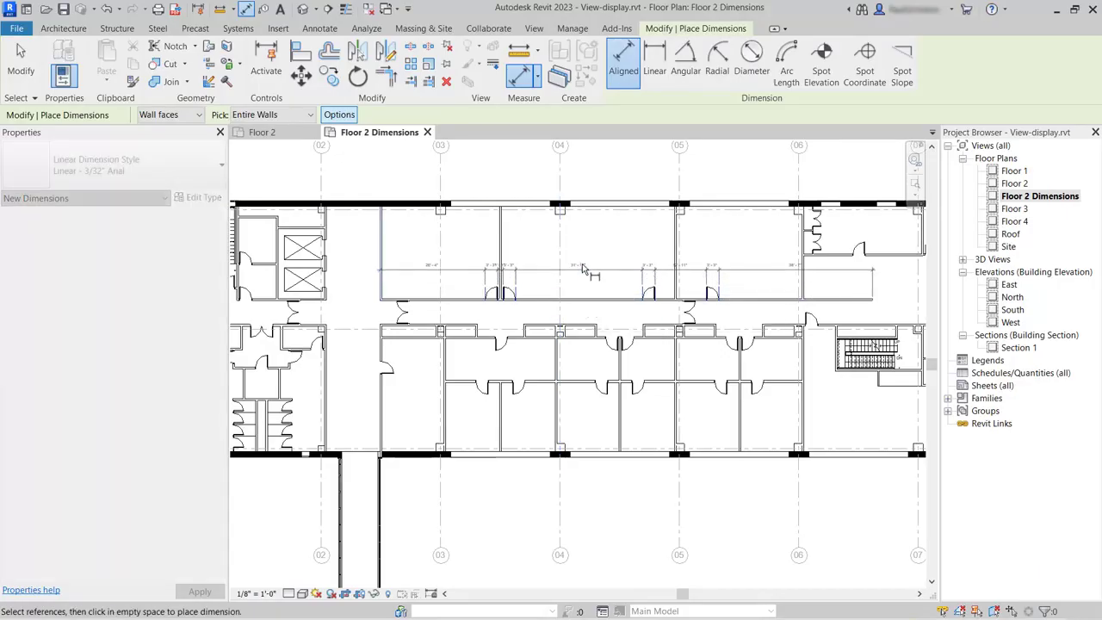
{"action": "left_click", "coordinate": [582, 274]}
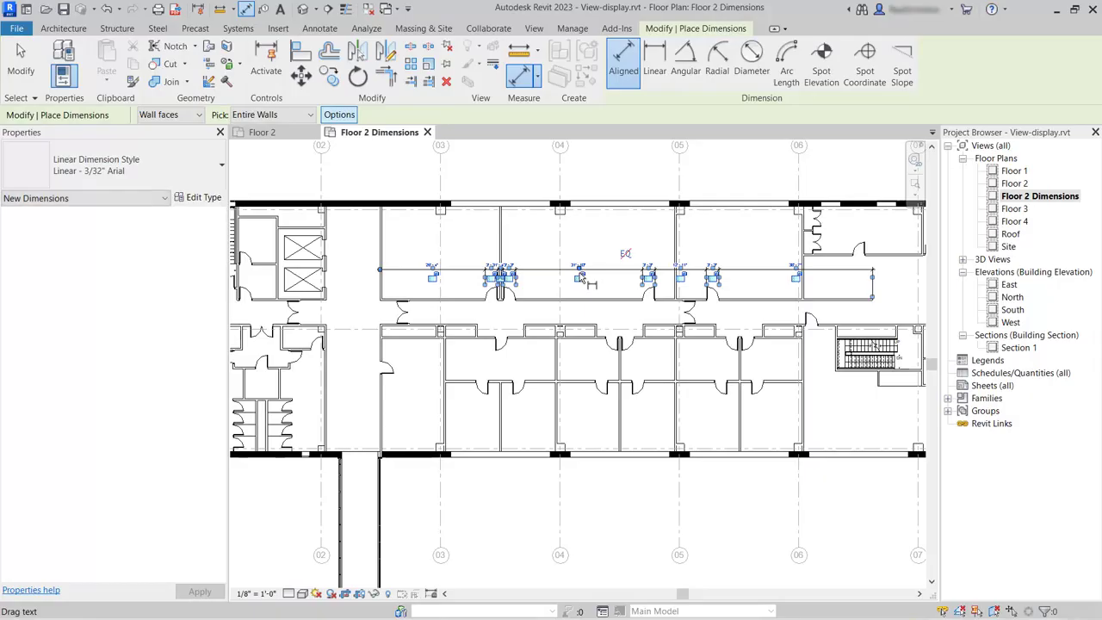
Place one aligned dimension string along the three door walls between the two rows of small rooms, from grid 03 to 06
{"action": "left_click", "coordinate": [543, 390]}
{"action": "left_click", "coordinate": [607, 406]}
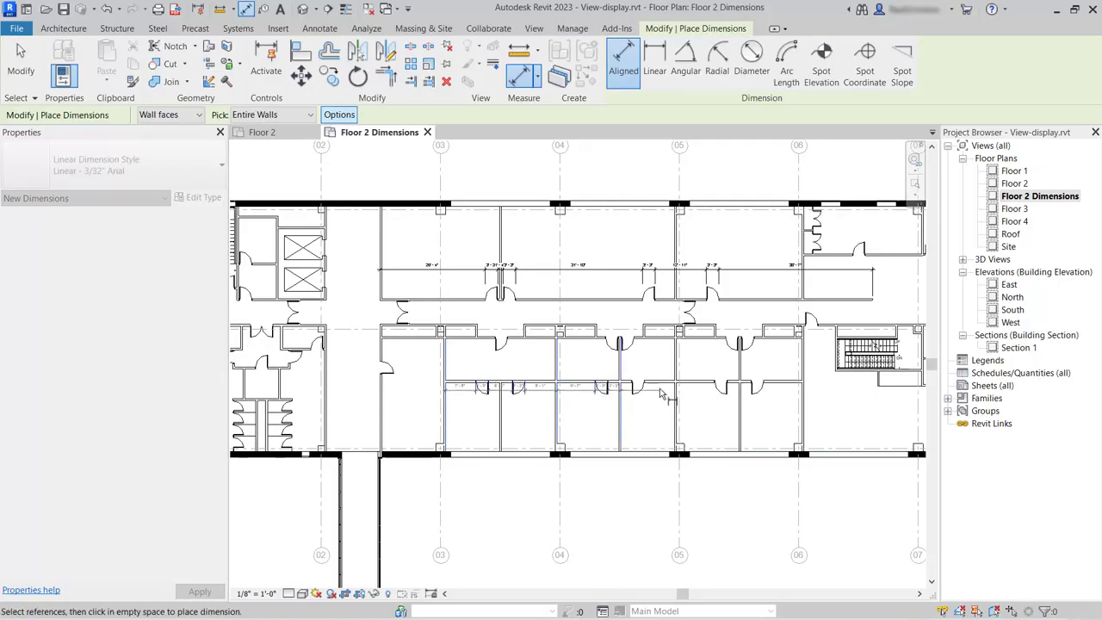
{"action": "left_click", "coordinate": [703, 390]}
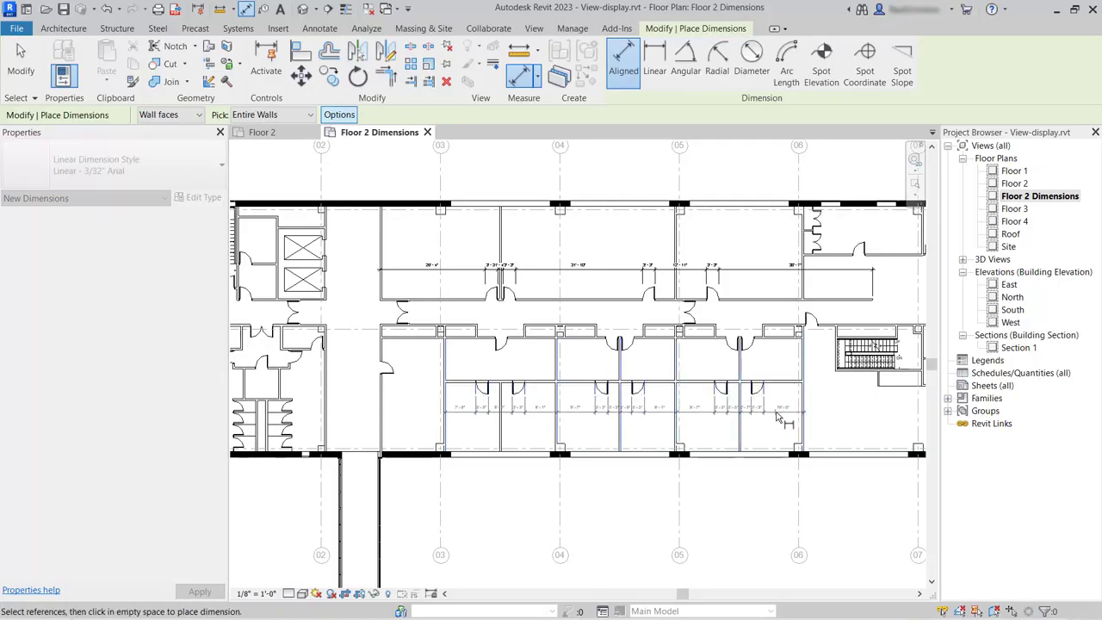
{"action": "left_click", "coordinate": [778, 420]}
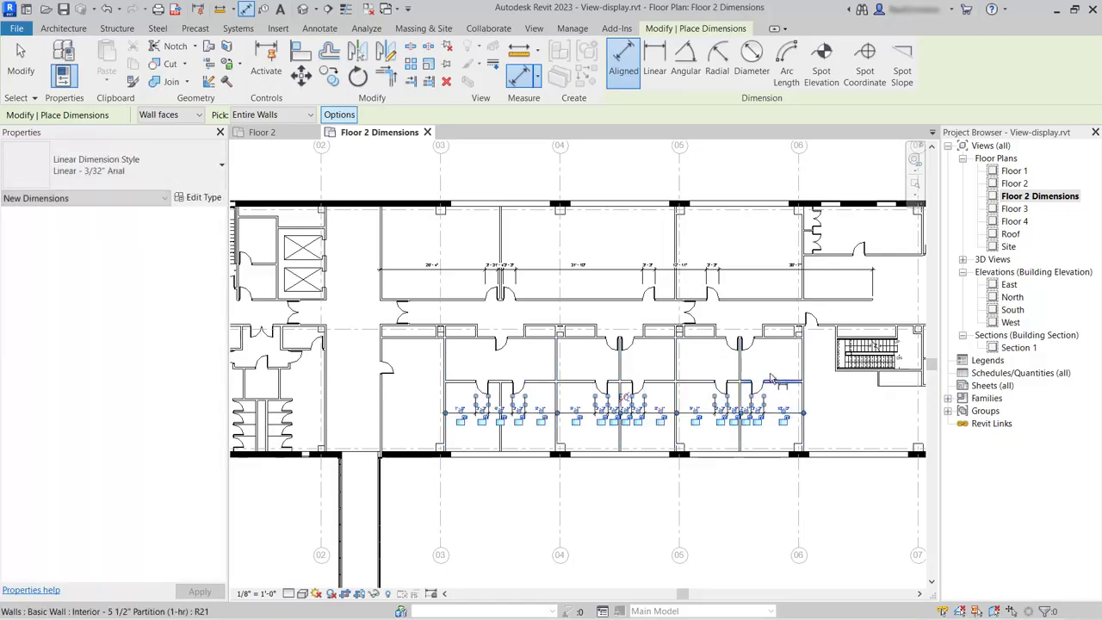
Dimension the upper wall of the small rooms between grids 03 and 06 with its door openings and end the dimension command
{"action": "left_click", "coordinate": [703, 348]}
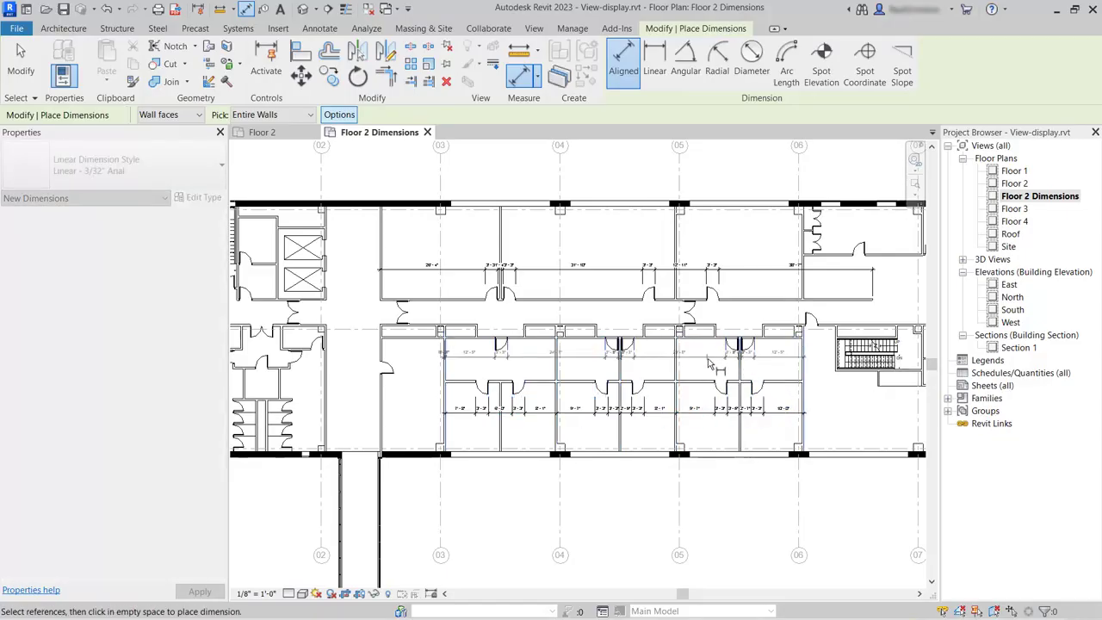
{"action": "left_click", "coordinate": [710, 370]}
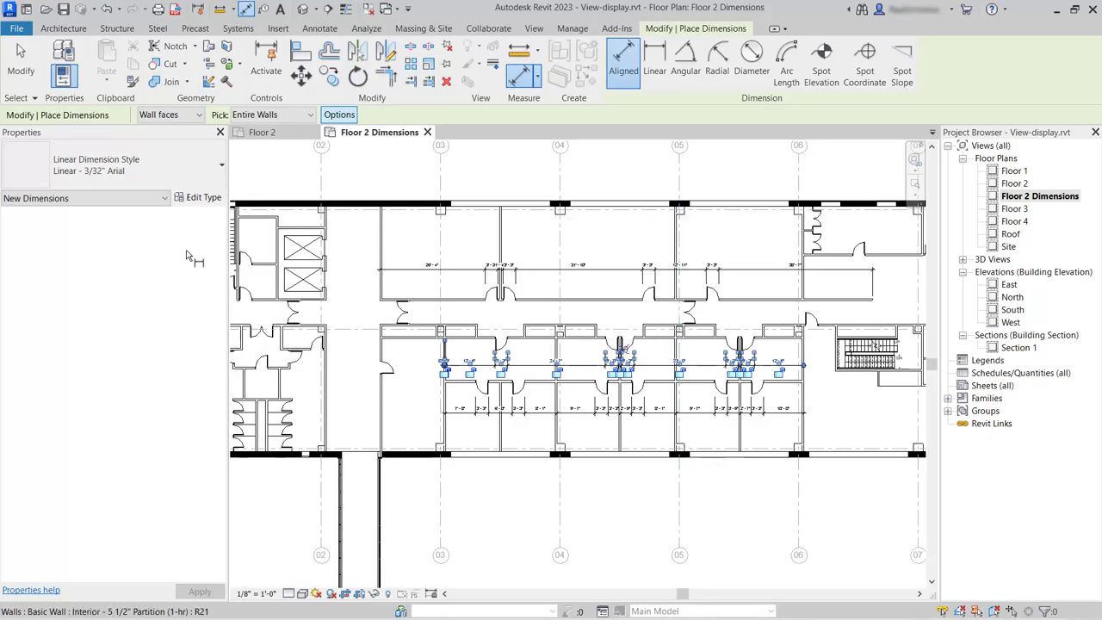
{"action": "left_click", "coordinate": [20, 60]}
{"action": "left_click", "coordinate": [616, 520]}
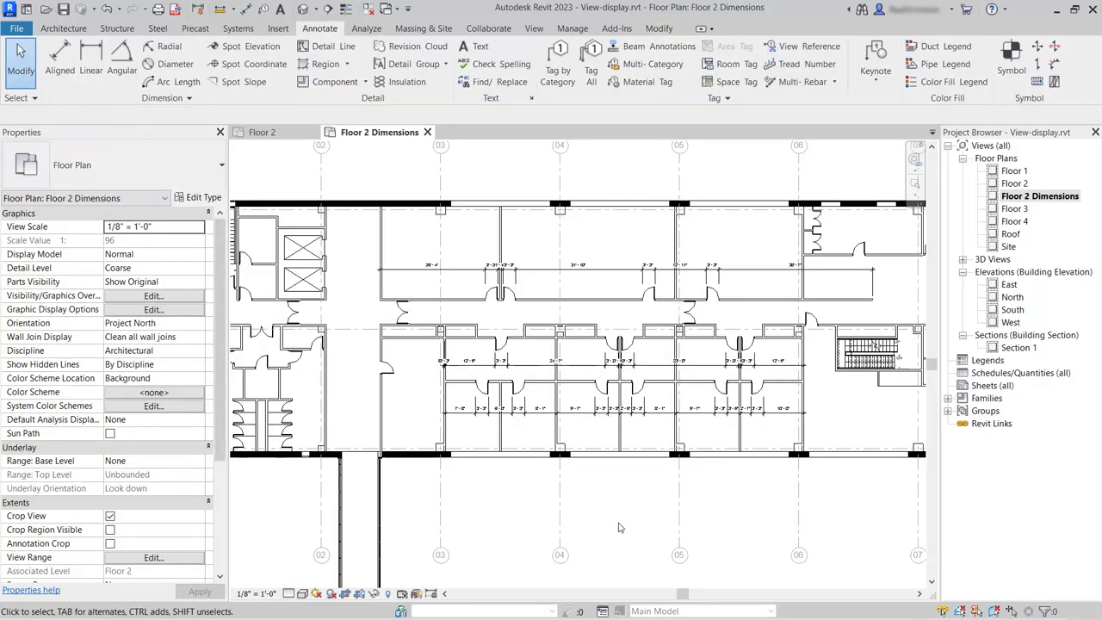
Duplicate the Floor 2 Dimensions plan view without its detailing
{"action": "scroll", "coordinate": [556, 392], "scroll_direction": "down", "scroll_amount": 4}
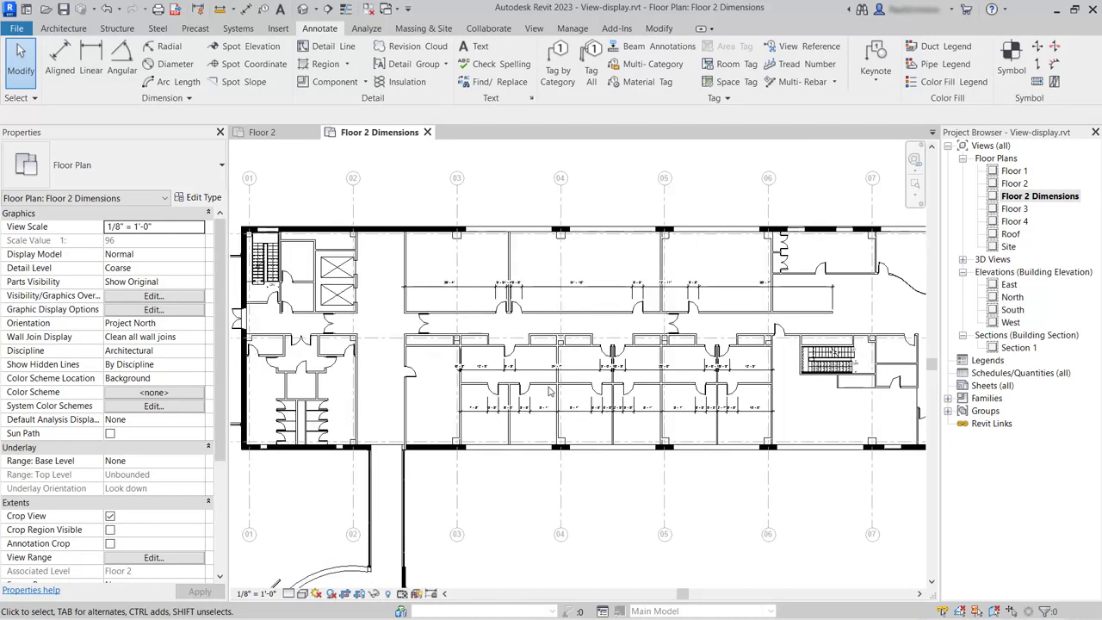
{"action": "middle_click_drag", "start_coordinate": [618, 447], "coordinate": [671, 413]}
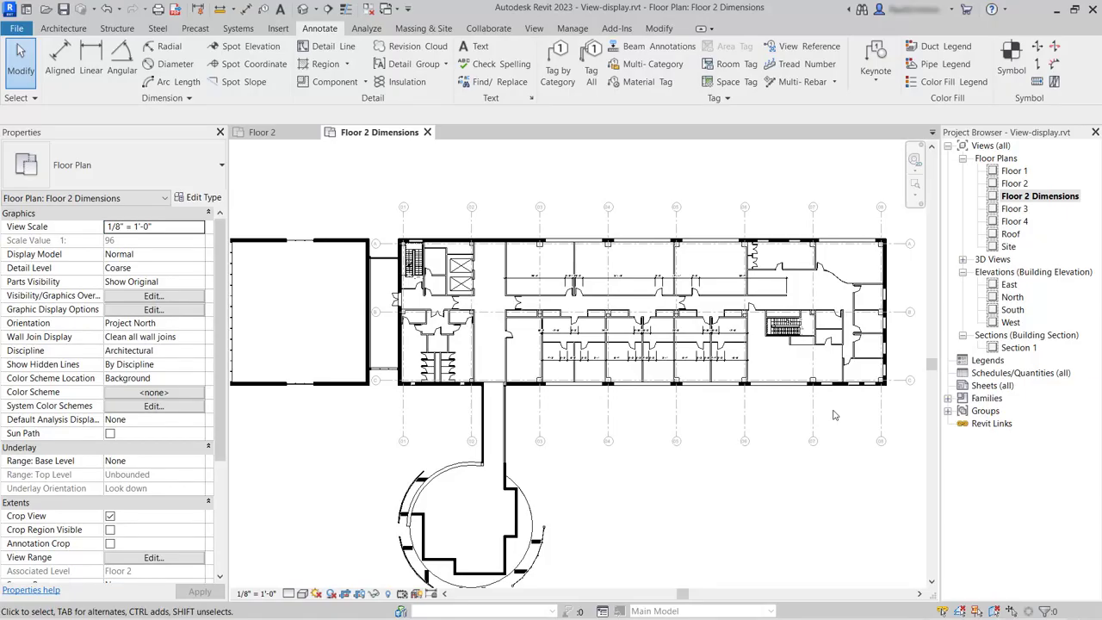
{"action": "left_click", "coordinate": [1025, 198]}
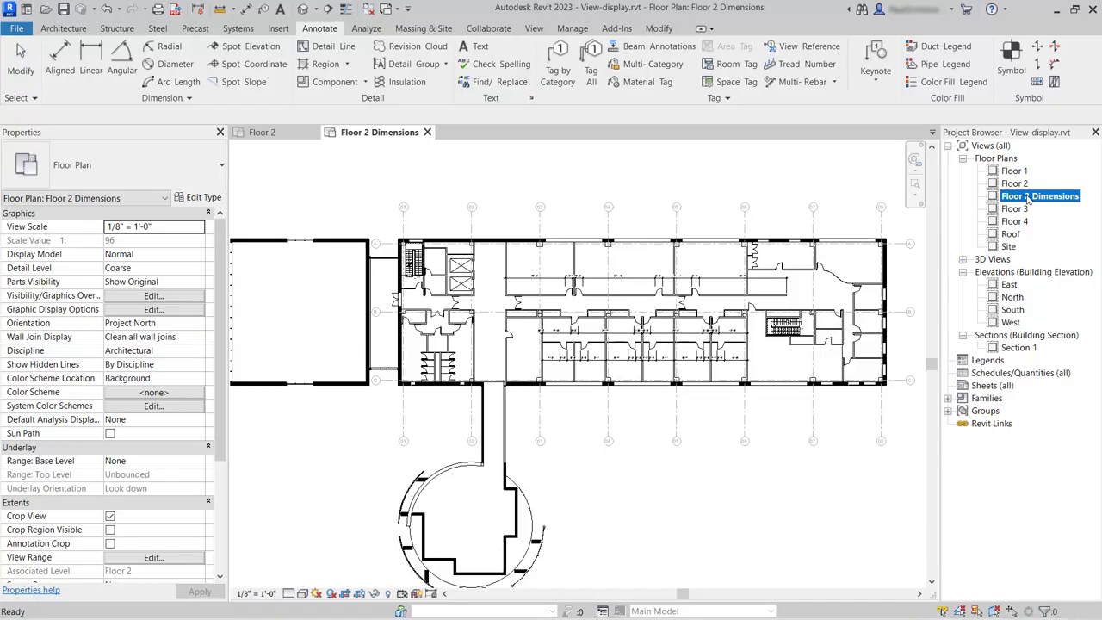
{"action": "right_click", "coordinate": [1027, 199]}
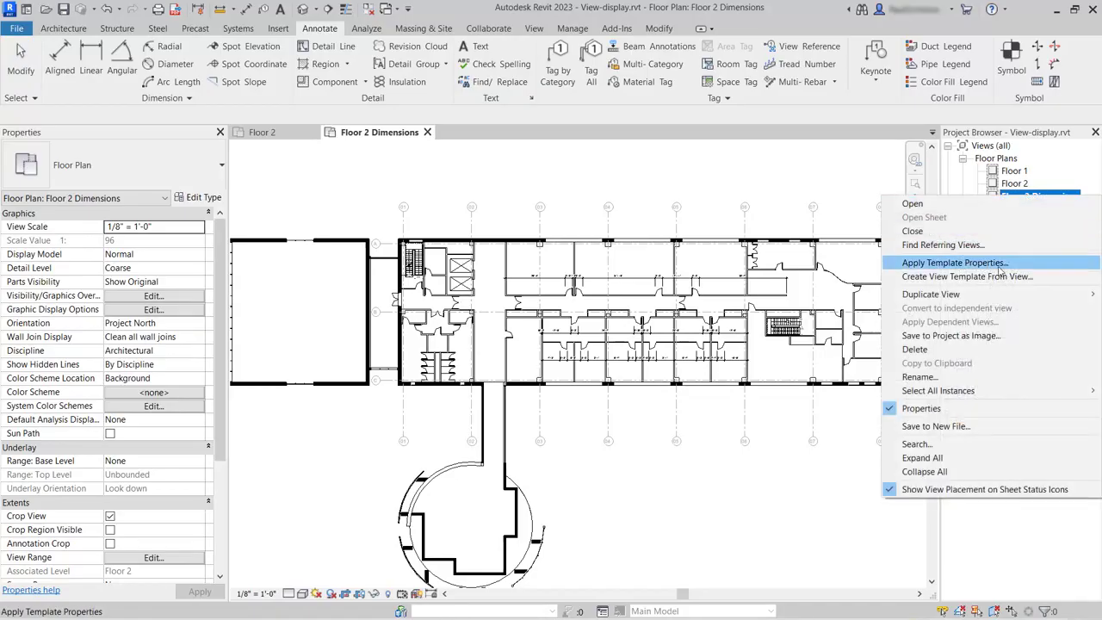
{"action": "mouse_move", "coordinate": [992, 293]}
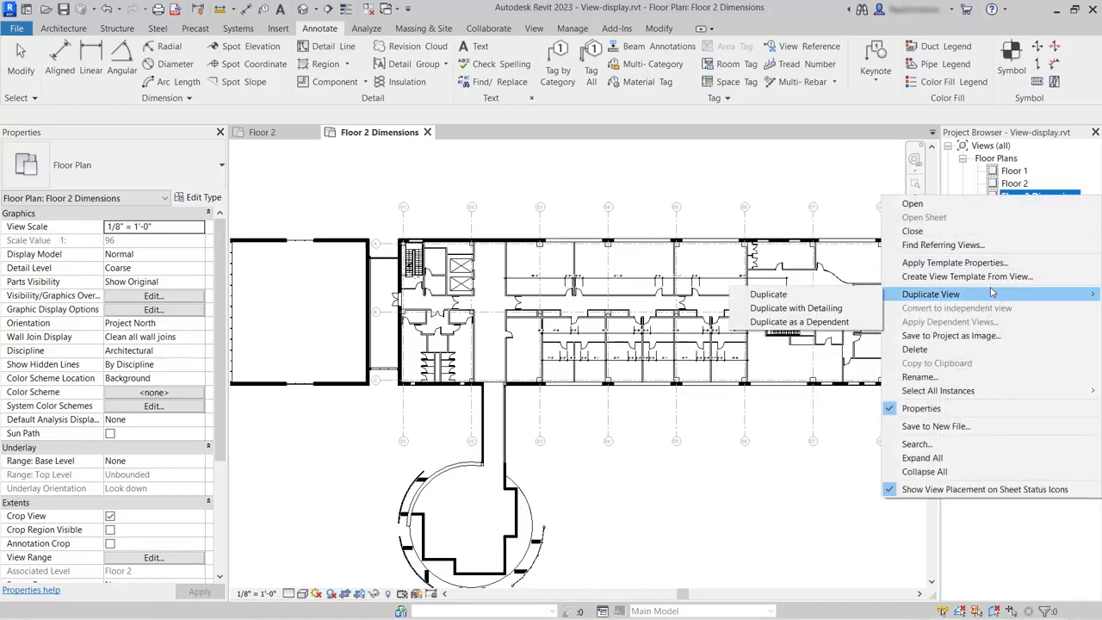
{"action": "left_click", "coordinate": [784, 298]}
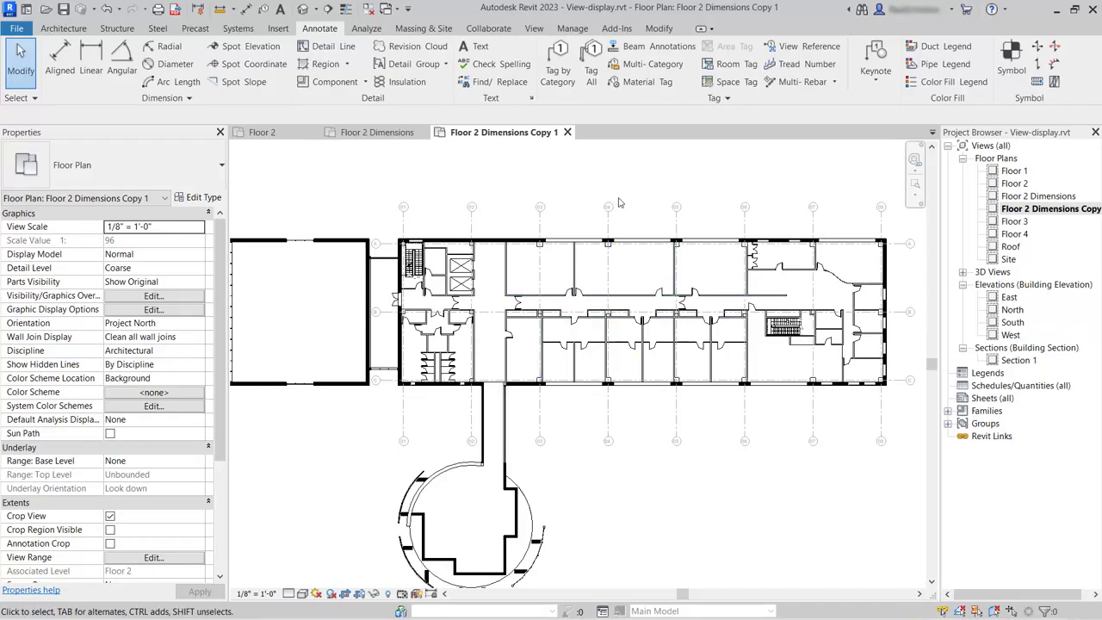
Rename the duplicated plan view as Floor 2 Furniture
{"action": "right_click", "coordinate": [1028, 212]}
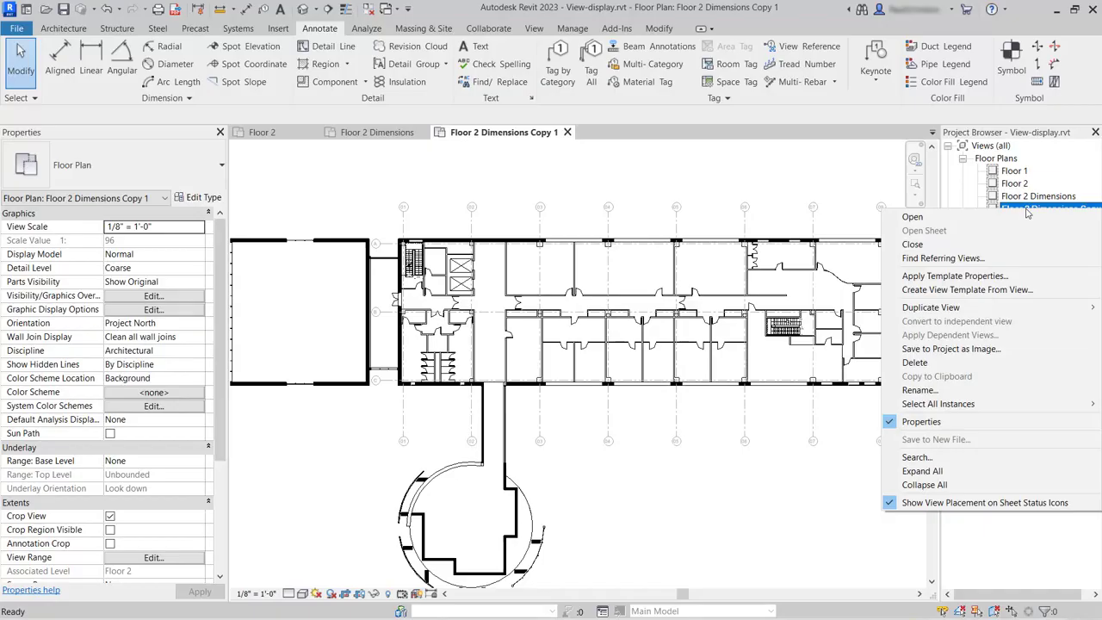
{"action": "left_click", "coordinate": [1025, 390]}
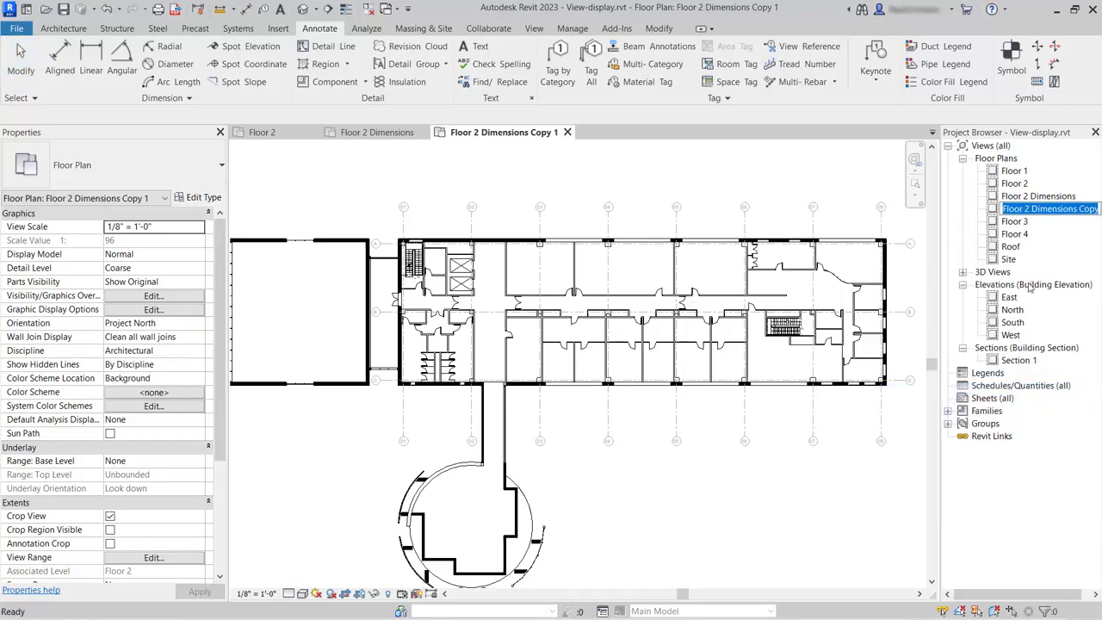
{"action": "left_click", "coordinate": [1036, 209]}
{"action": "key", "text": "shift+End"}
{"action": "type", "text": "Furniture"}
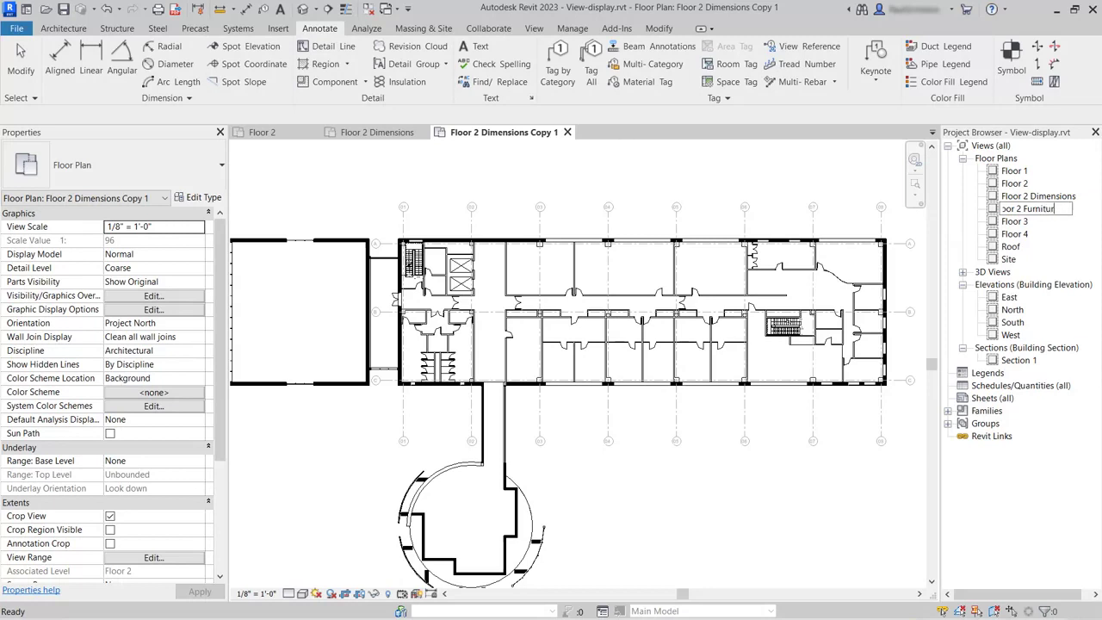
{"action": "key", "text": "Return"}
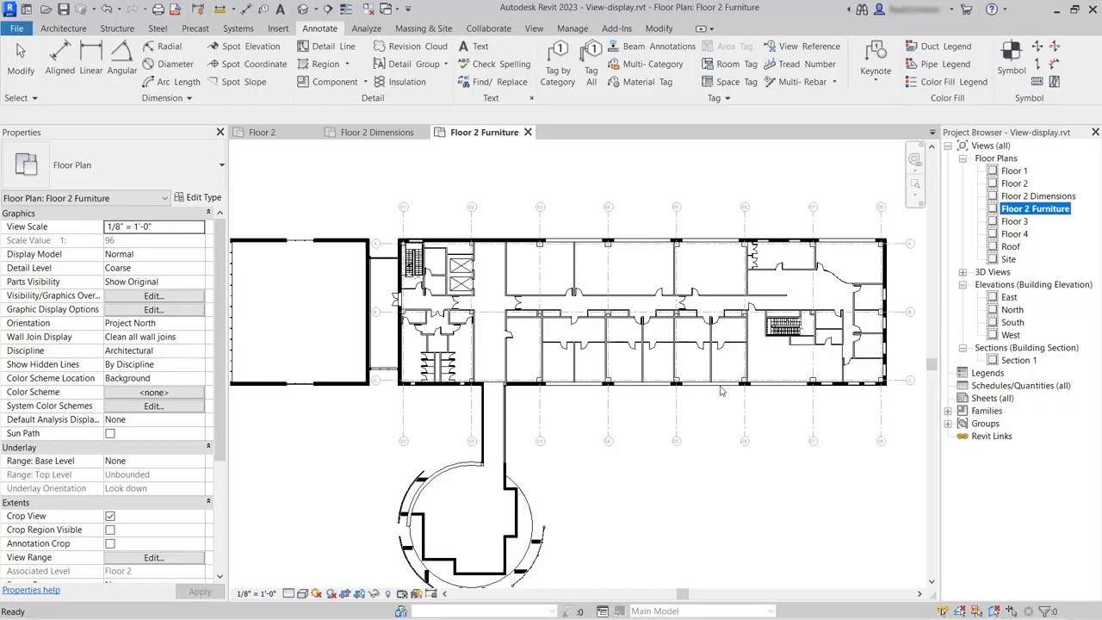
Turn on the Casework model category in the Visibility/Graphic Overrides of Floor 2 Furniture and apply the change
{"action": "left_click", "coordinate": [154, 295]}
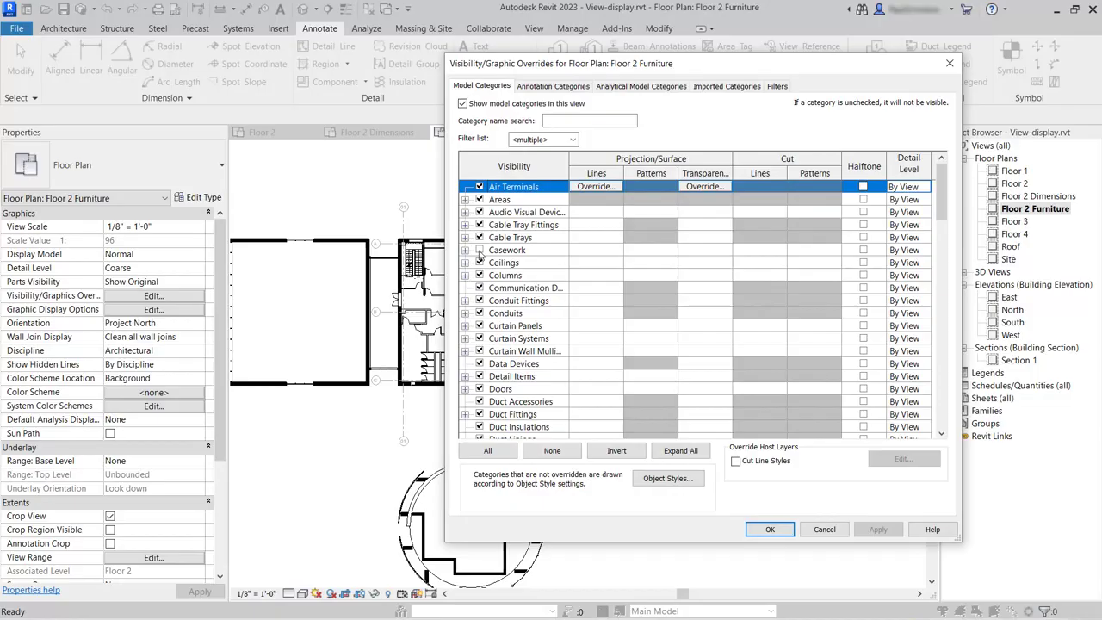
{"action": "left_click", "coordinate": [480, 249]}
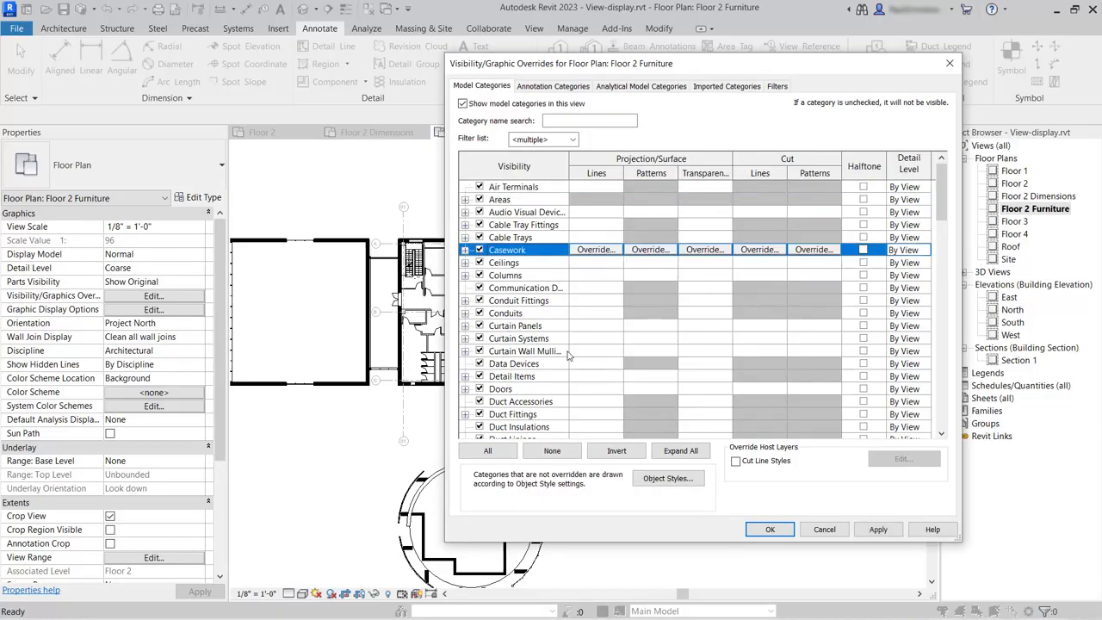
{"action": "left_click", "coordinate": [770, 530]}
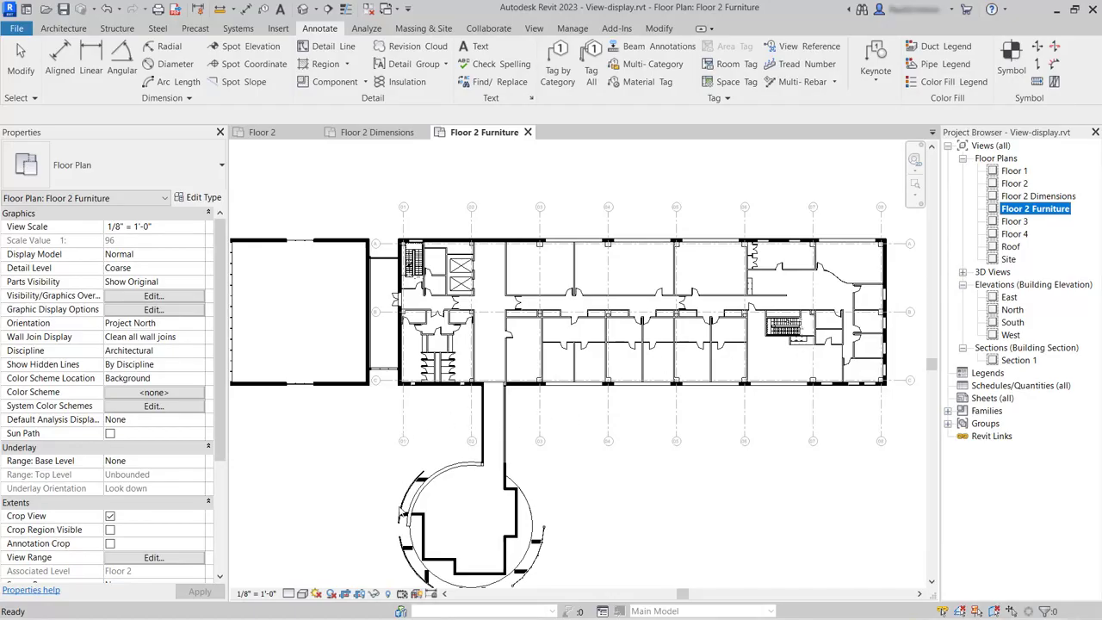
Reveal the hidden elements and unhide the Furniture category by way of a desk in one of the small offices
{"action": "left_click", "coordinate": [389, 594]}
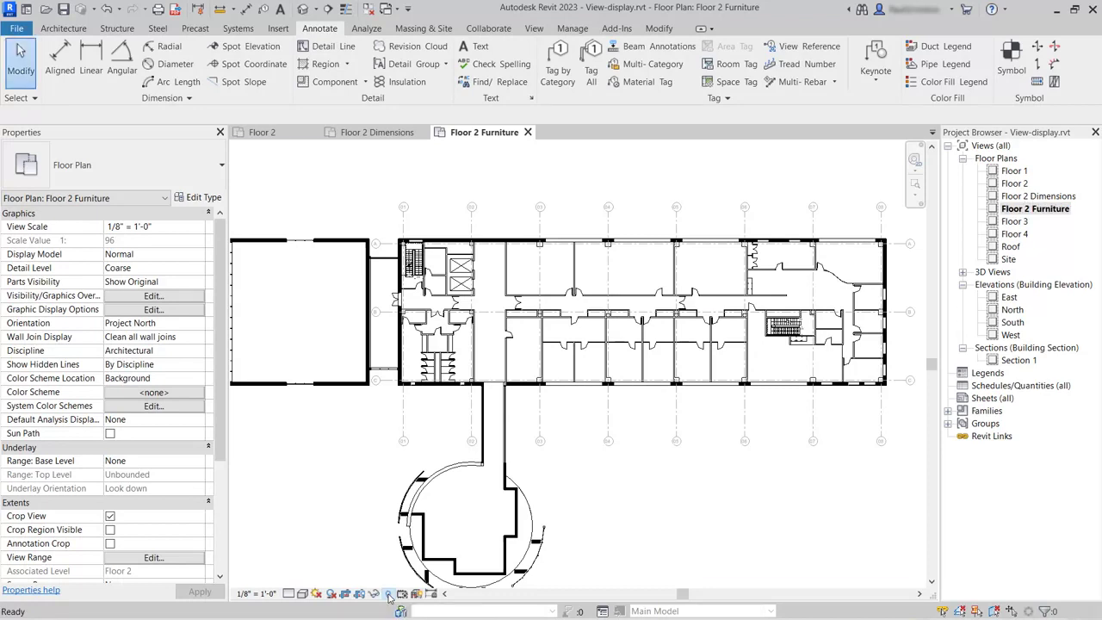
{"action": "left_click", "coordinate": [389, 596]}
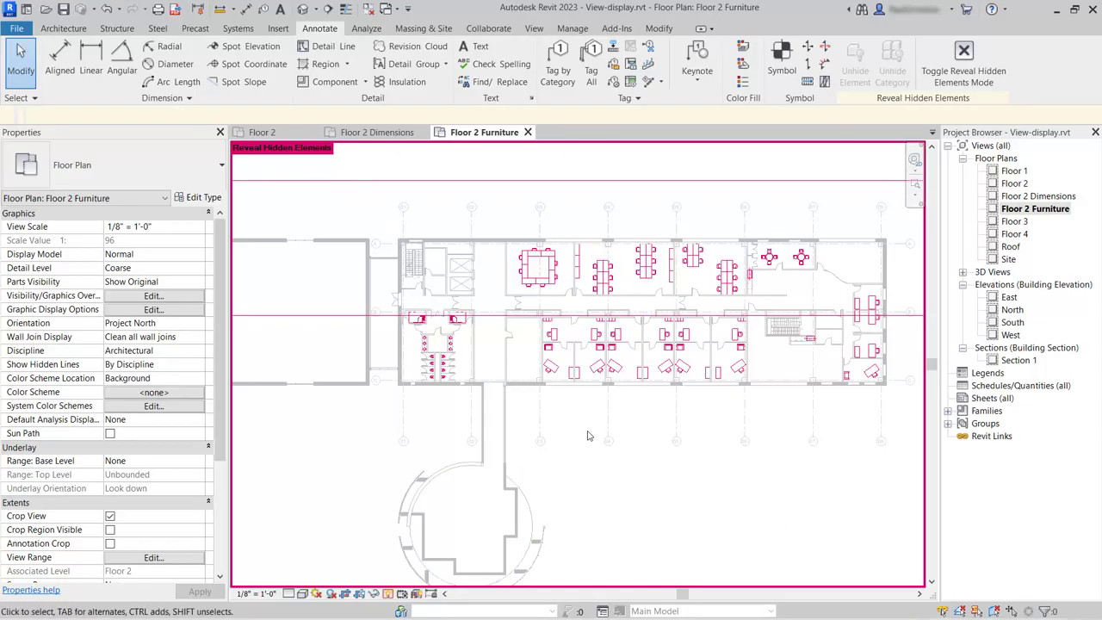
{"action": "scroll", "coordinate": [616, 280], "scroll_direction": "up", "scroll_amount": 2}
{"action": "scroll", "coordinate": [615, 280], "scroll_direction": "up", "scroll_amount": 3}
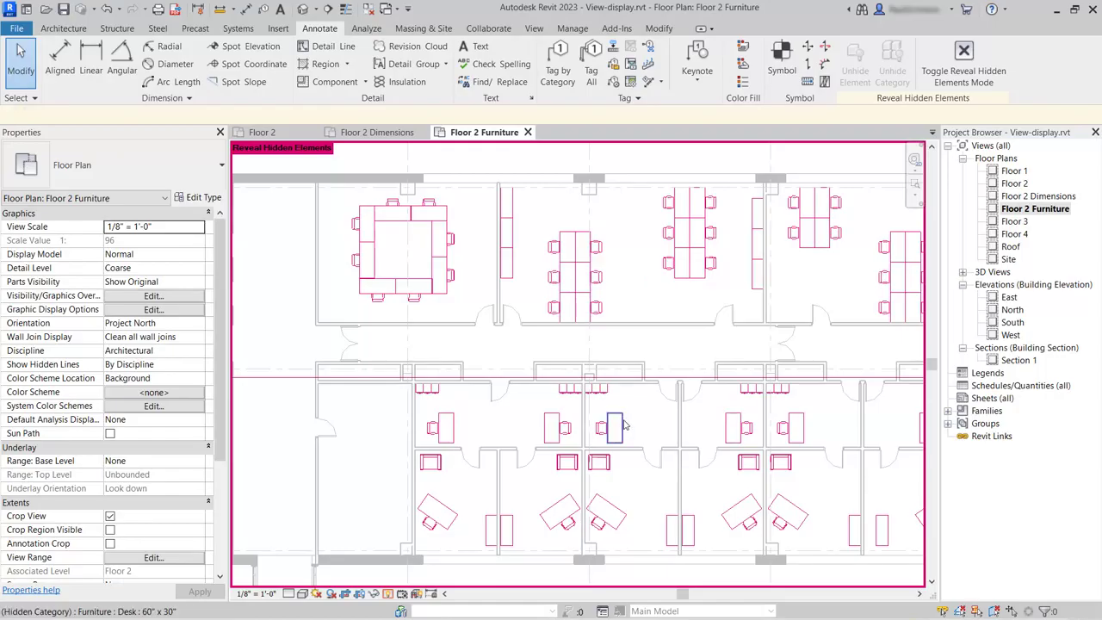
{"action": "left_click", "coordinate": [617, 423]}
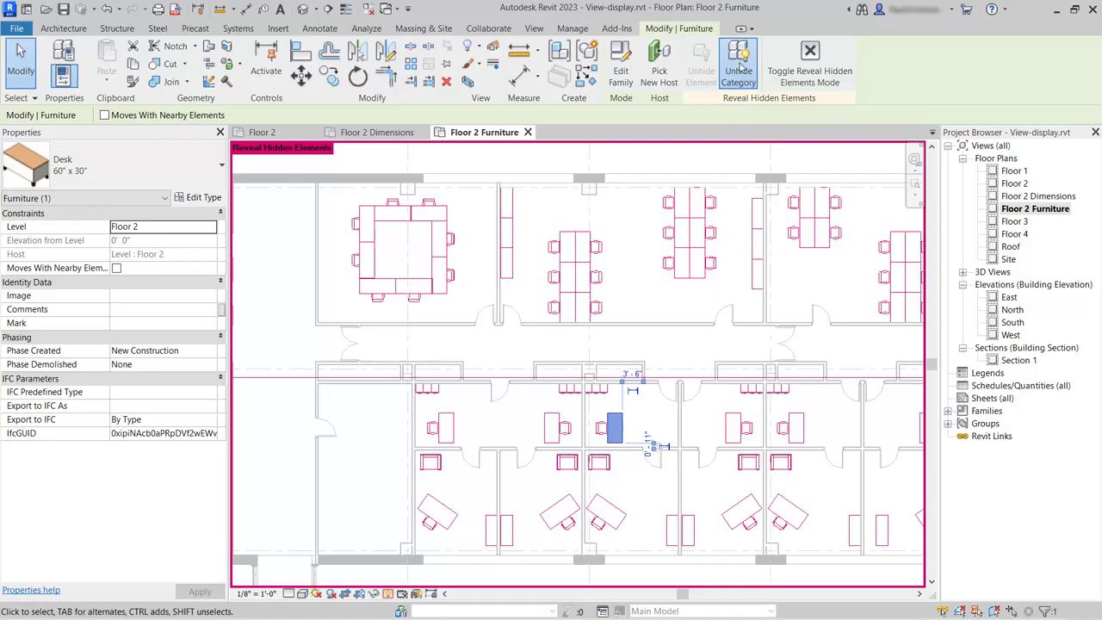
{"action": "left_click", "coordinate": [739, 69]}
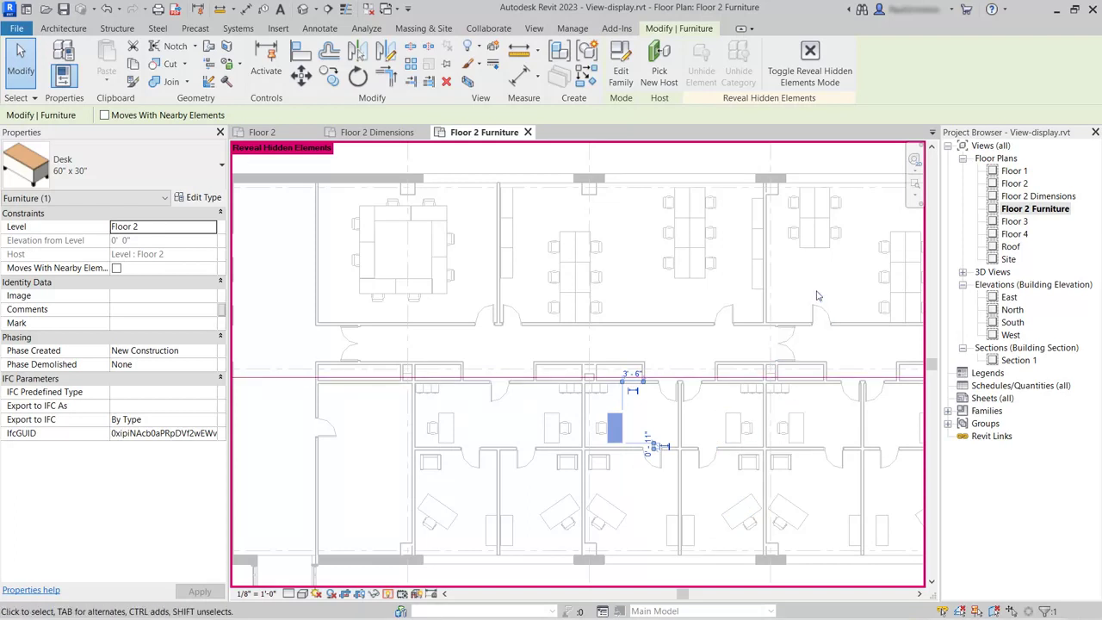
Unhide the Plumbing Fixtures category by way of a hidden shower fixture in the restroom area
{"action": "scroll", "coordinate": [818, 296], "scroll_direction": "down", "scroll_amount": 2}
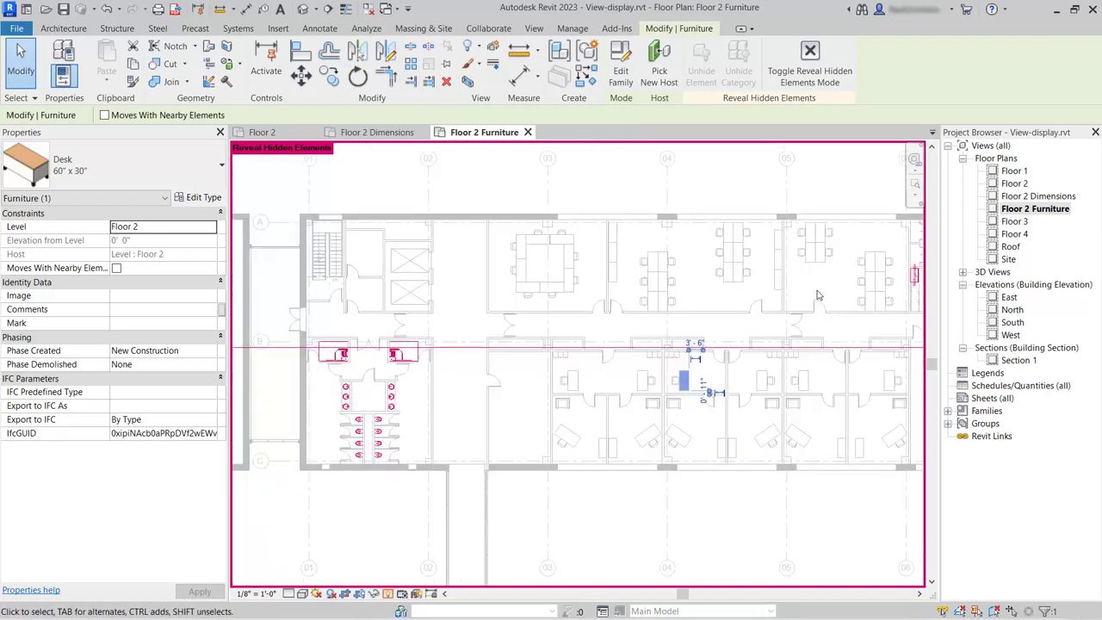
{"action": "left_click", "coordinate": [399, 355]}
{"action": "left_click", "coordinate": [799, 73]}
{"action": "middle_click_drag", "start_coordinate": [777, 395], "coordinate": [595, 394]}
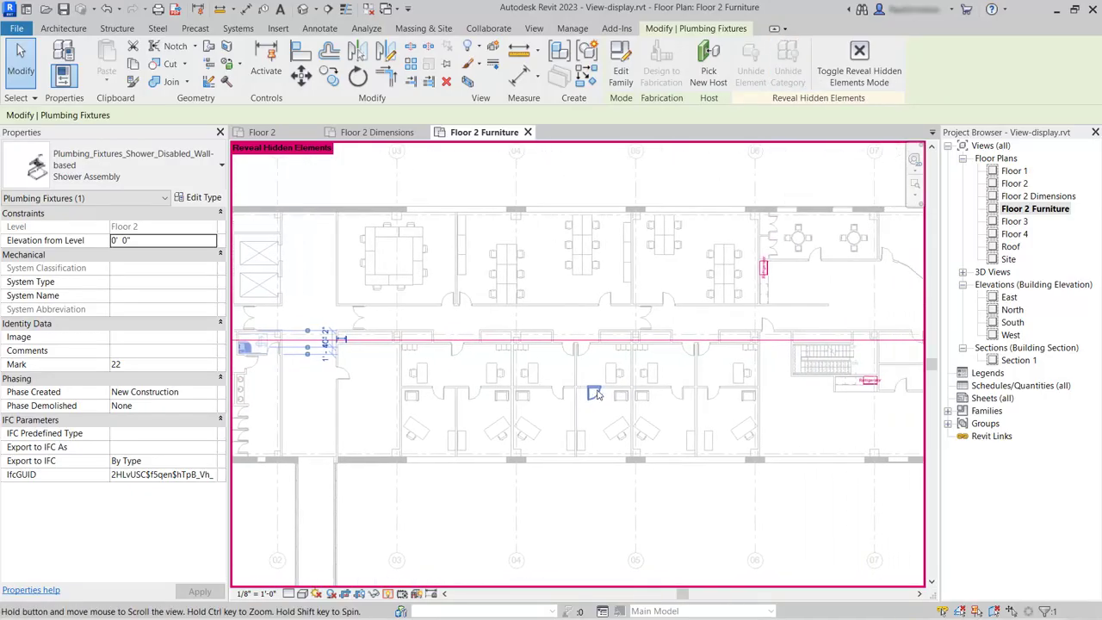
Unhide the Specialty Equipment category by way of the refrigerator near grid 06 and leave Reveal Hidden Elements mode
{"action": "left_click", "coordinate": [763, 267]}
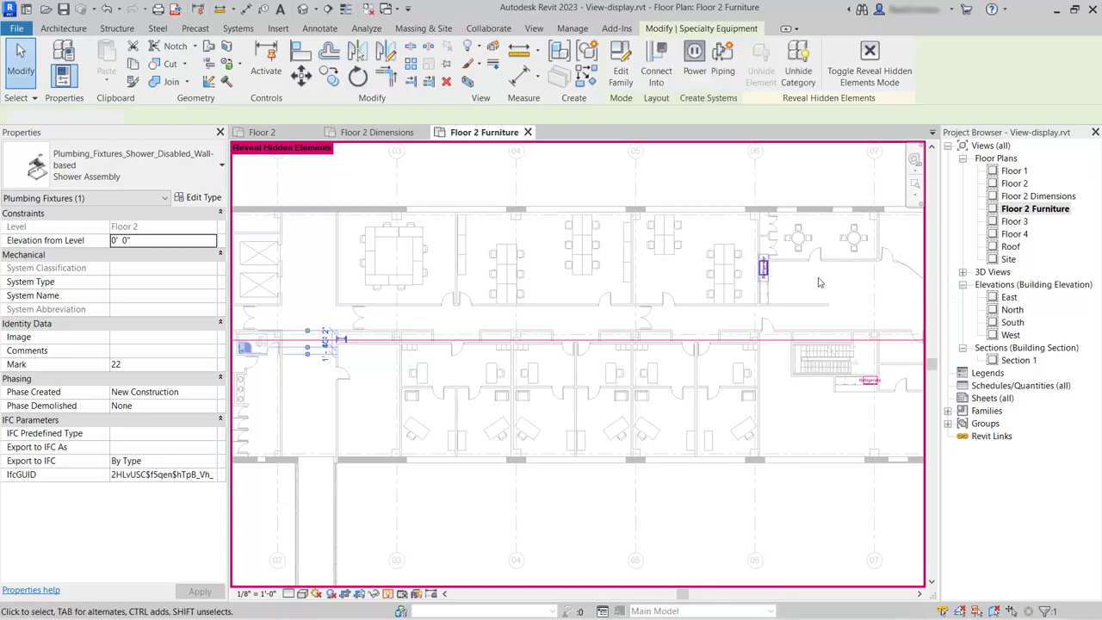
{"action": "left_click", "coordinate": [793, 82]}
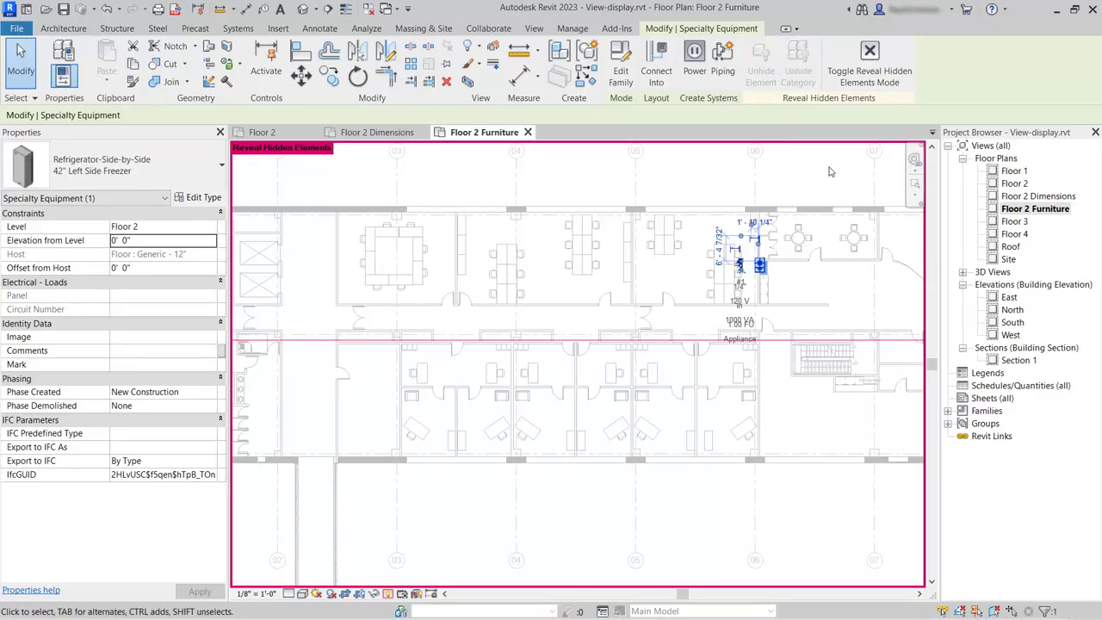
{"action": "scroll", "coordinate": [668, 395], "scroll_direction": "down", "scroll_amount": 4}
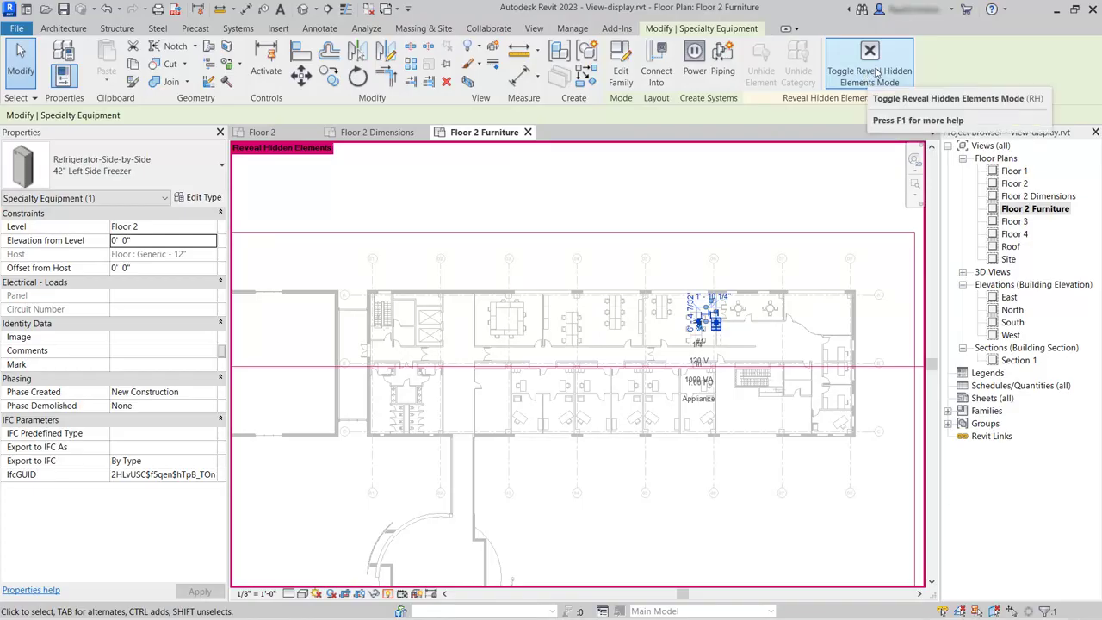
{"action": "left_click", "coordinate": [388, 595]}
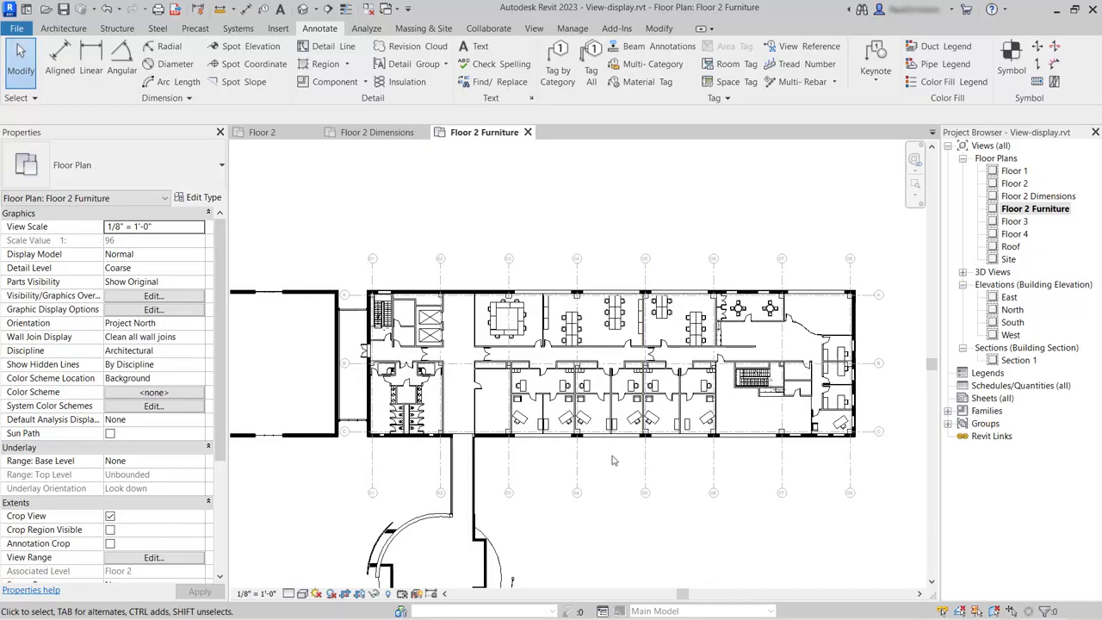
Override the Walls category's cut pattern in Floor 2 Furniture with a Solid fill foreground
{"action": "scroll", "coordinate": [612, 461], "scroll_direction": "up", "scroll_amount": 4}
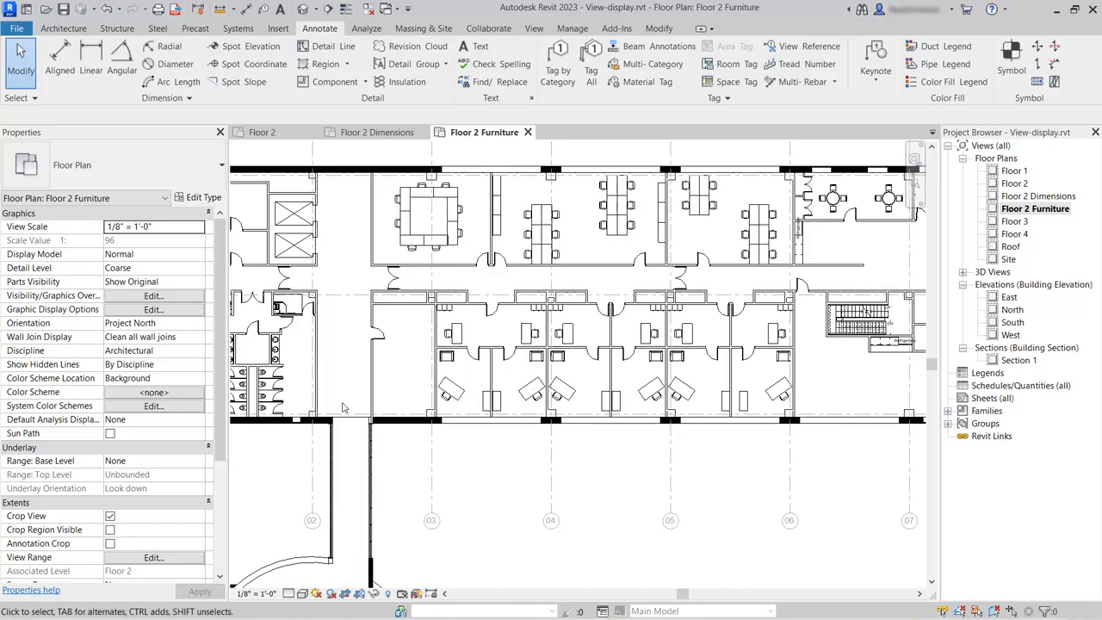
{"action": "left_click", "coordinate": [156, 297]}
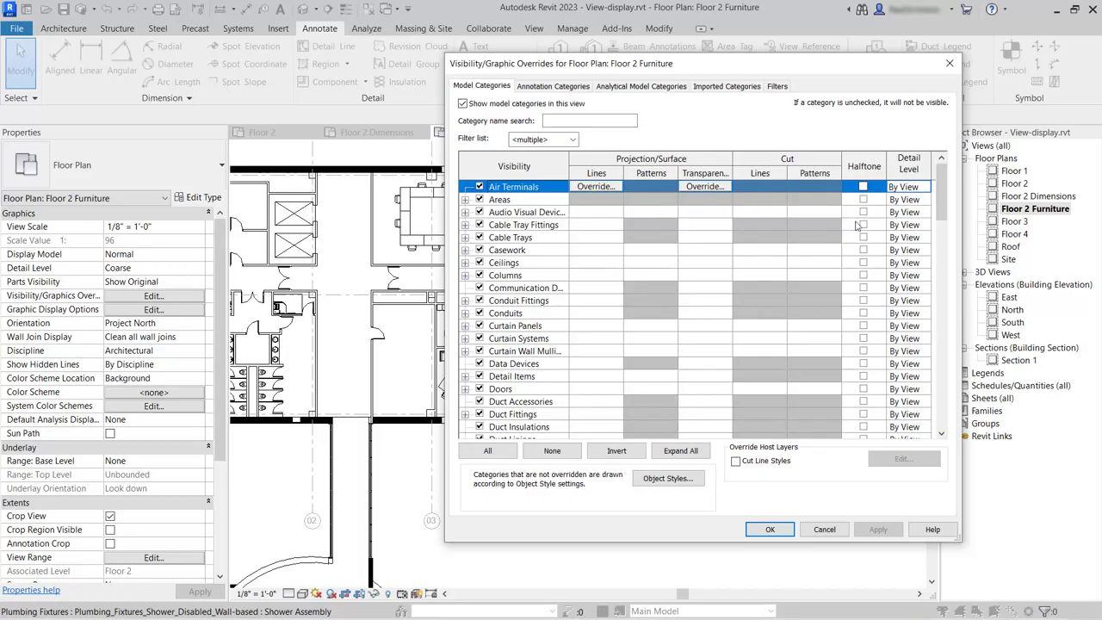
{"action": "left_click_drag", "start_coordinate": [943, 181], "coordinate": [953, 405]}
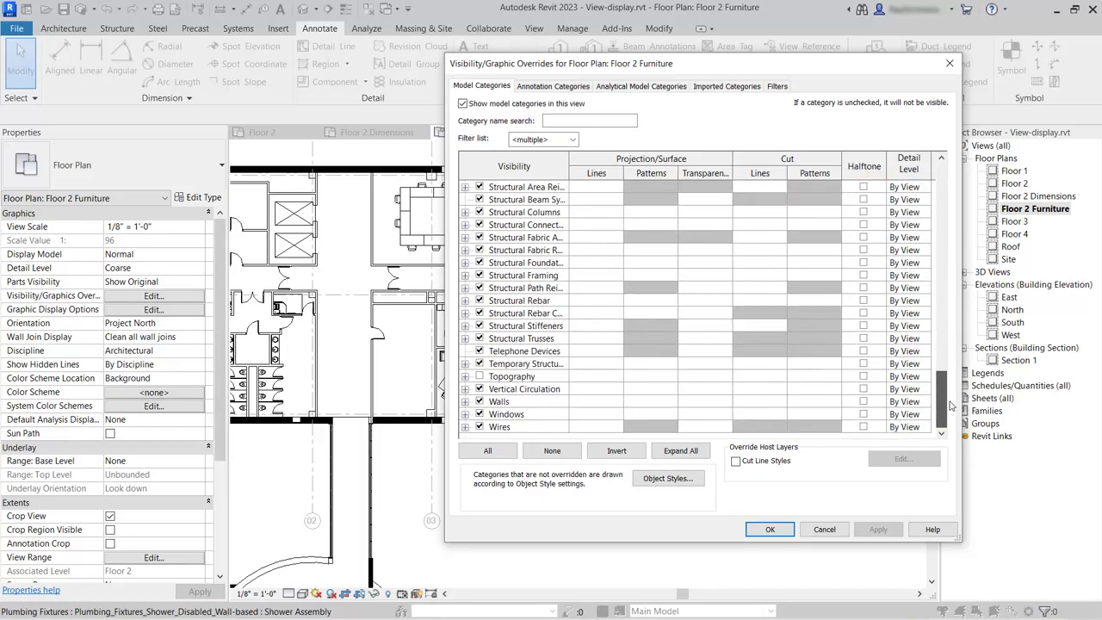
{"action": "left_click", "coordinate": [514, 403]}
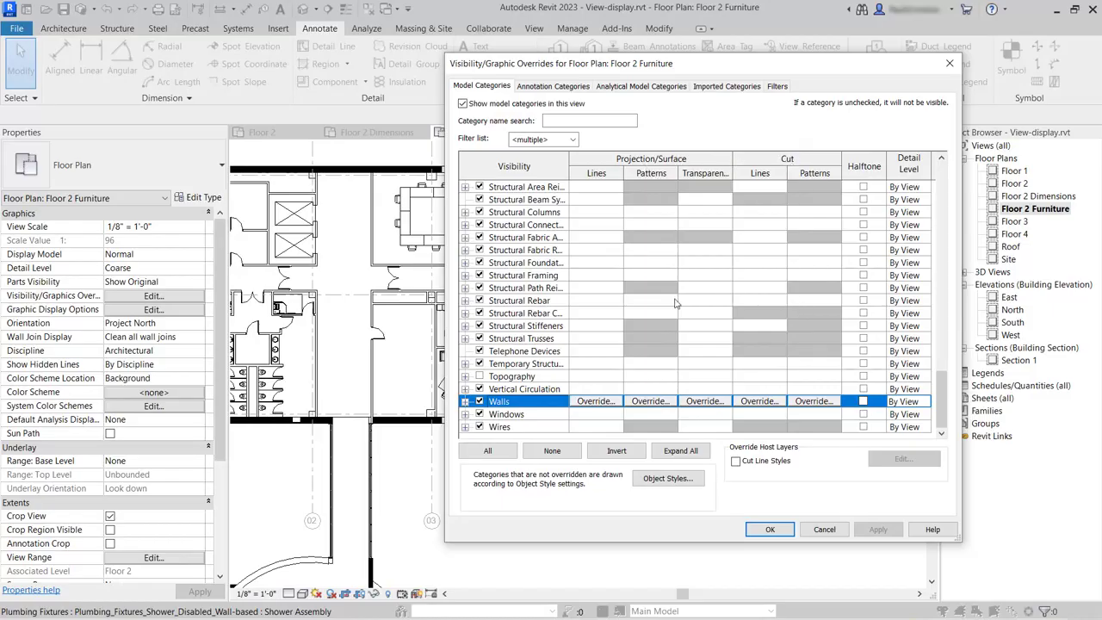
{"action": "left_click", "coordinate": [810, 402]}
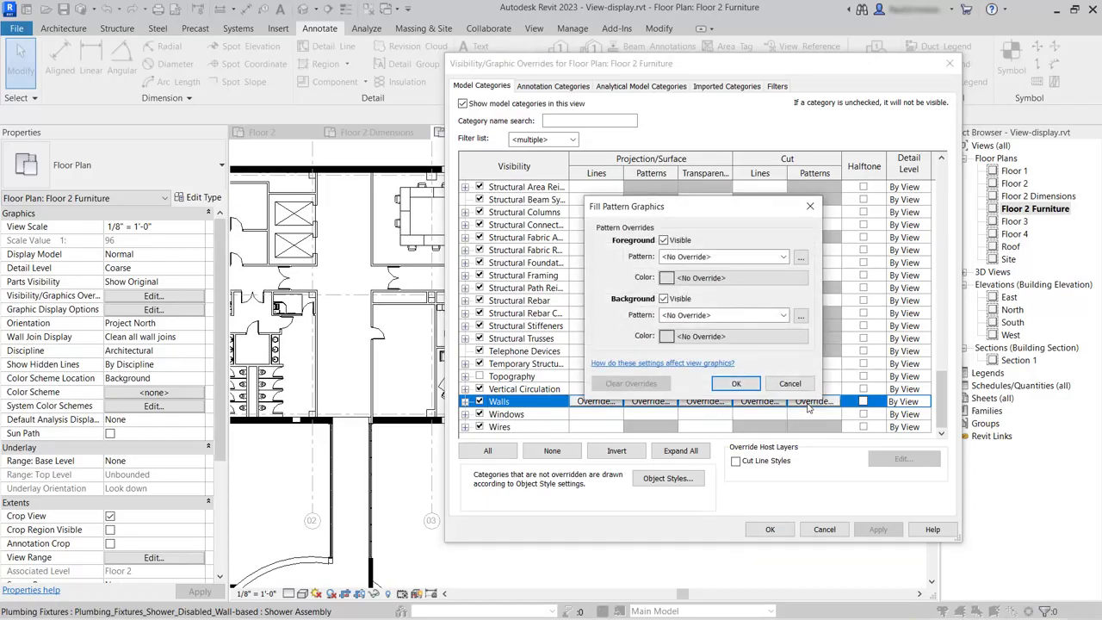
{"action": "left_click", "coordinate": [741, 256]}
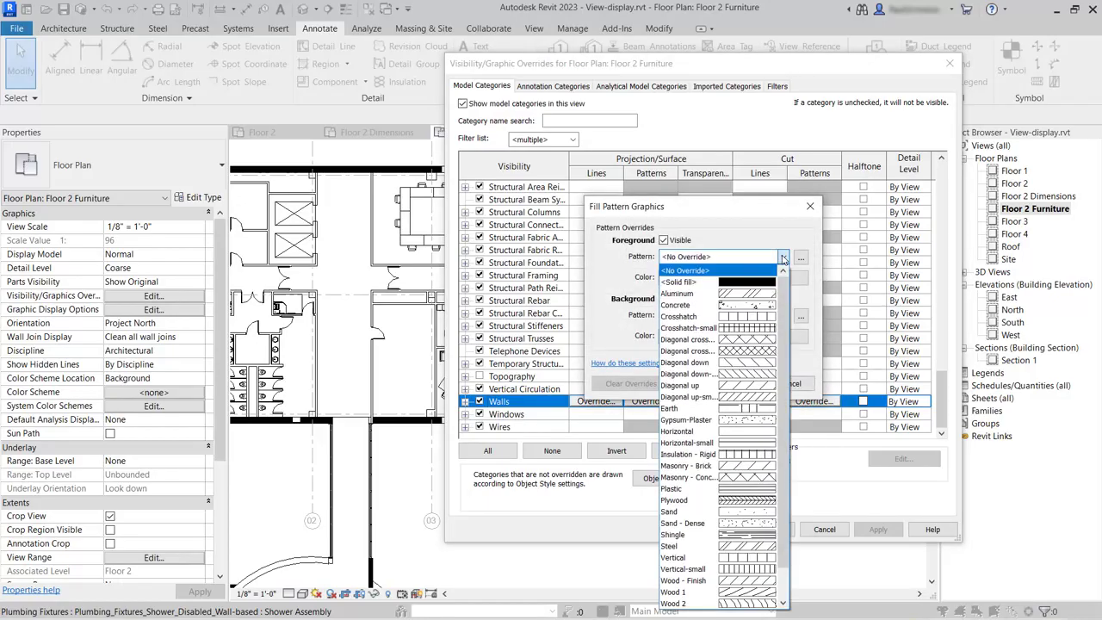
{"action": "left_click", "coordinate": [746, 283]}
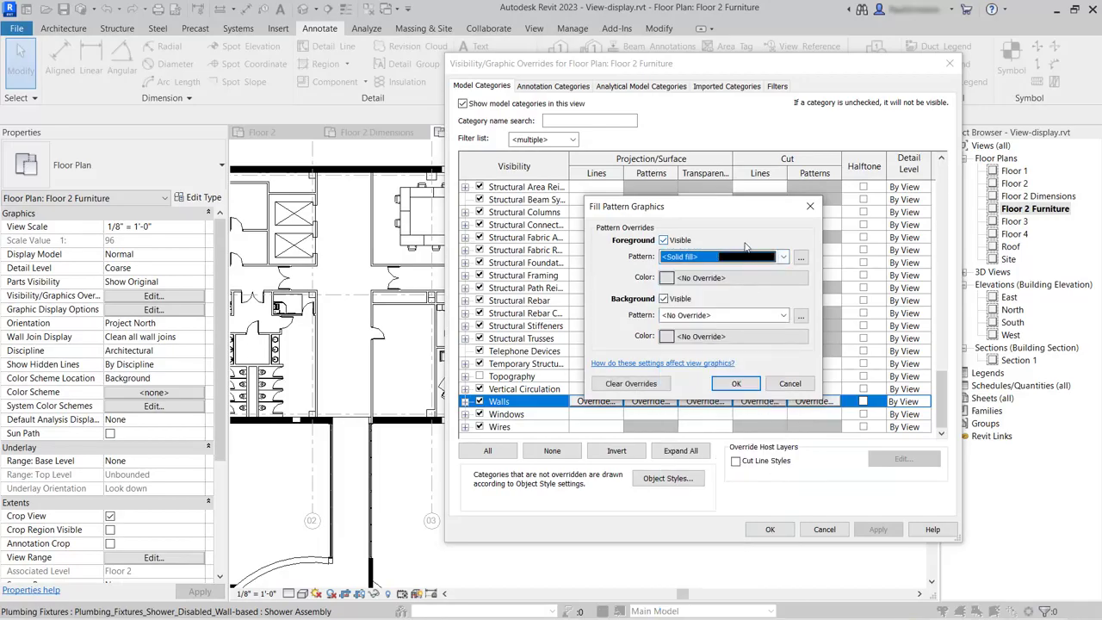
Set the walls' cut foreground pattern color to blue and apply the graphic overrides to the view
{"action": "left_click", "coordinate": [678, 282]}
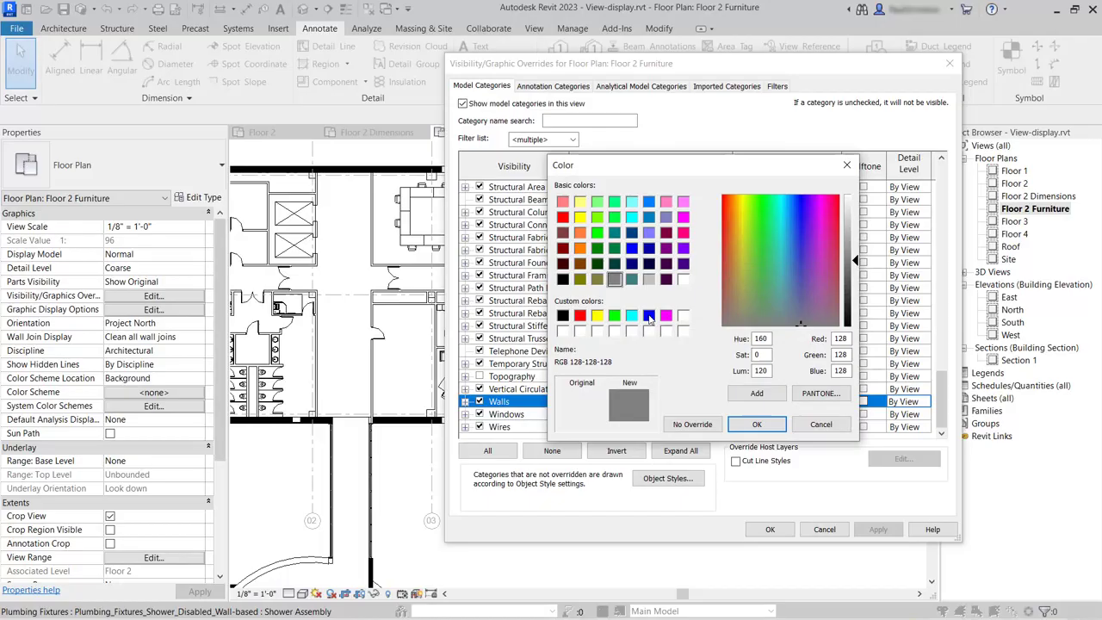
{"action": "left_click", "coordinate": [648, 315]}
{"action": "left_click", "coordinate": [757, 425]}
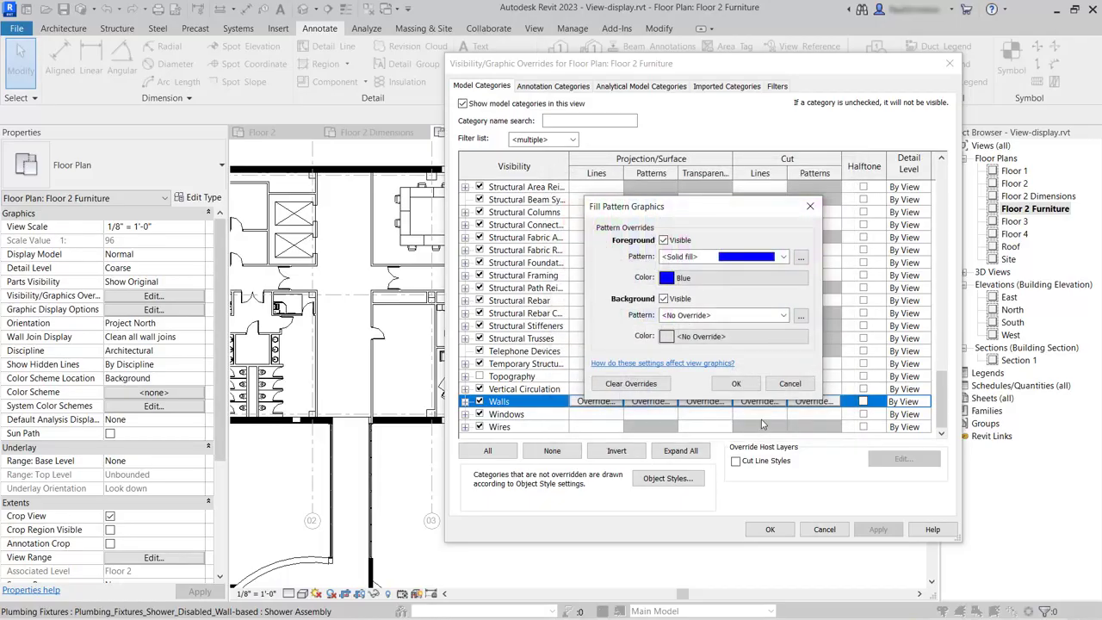
{"action": "left_click", "coordinate": [736, 384]}
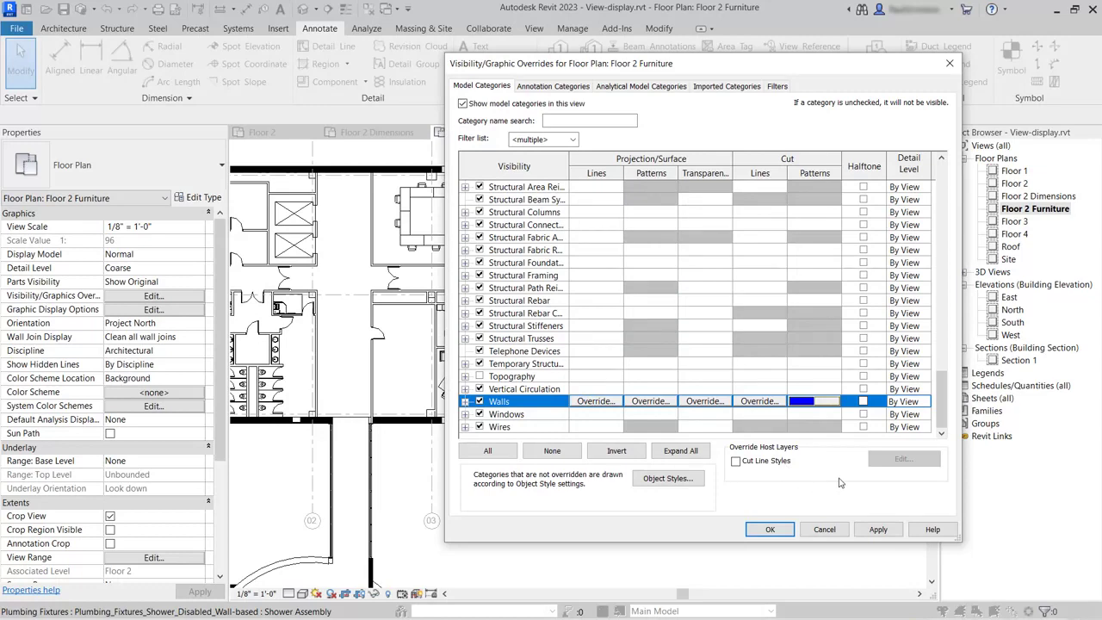
{"action": "left_click", "coordinate": [770, 530]}
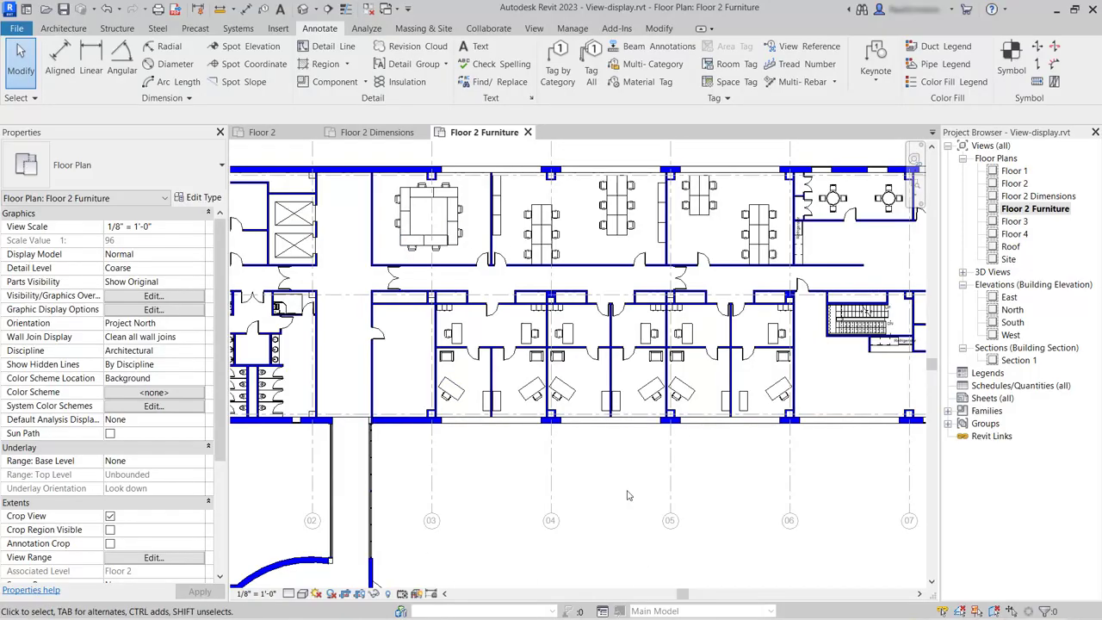
Override the Furniture category's surface pattern in Floor 2 Furniture with a Solid fill foreground, starting from an office desk
{"action": "left_click", "coordinate": [650, 387]}
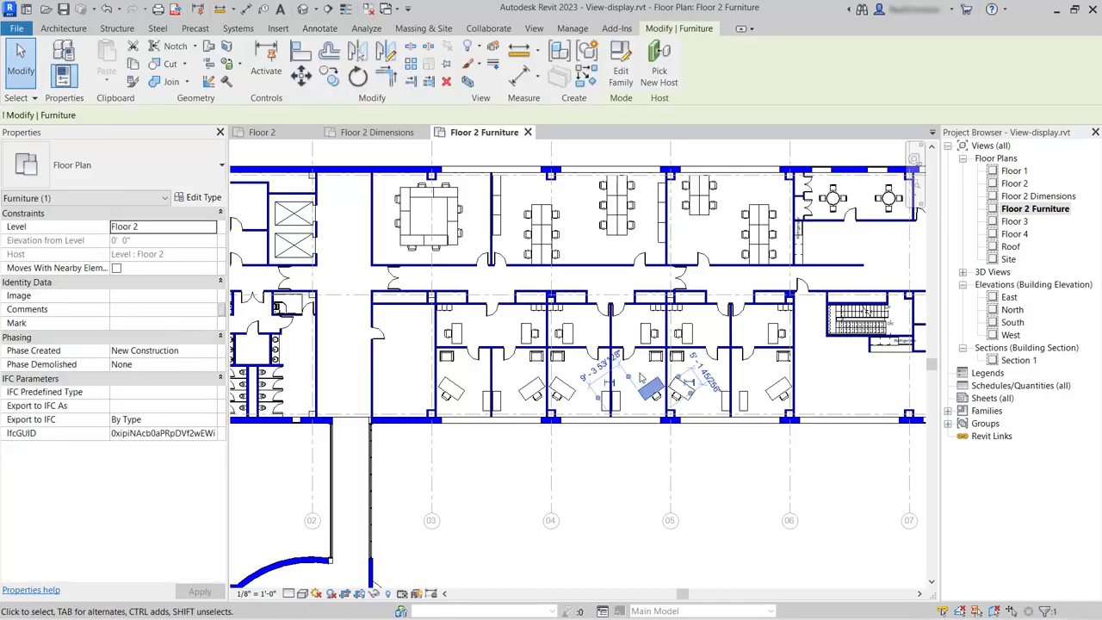
{"action": "right_click", "coordinate": [648, 389]}
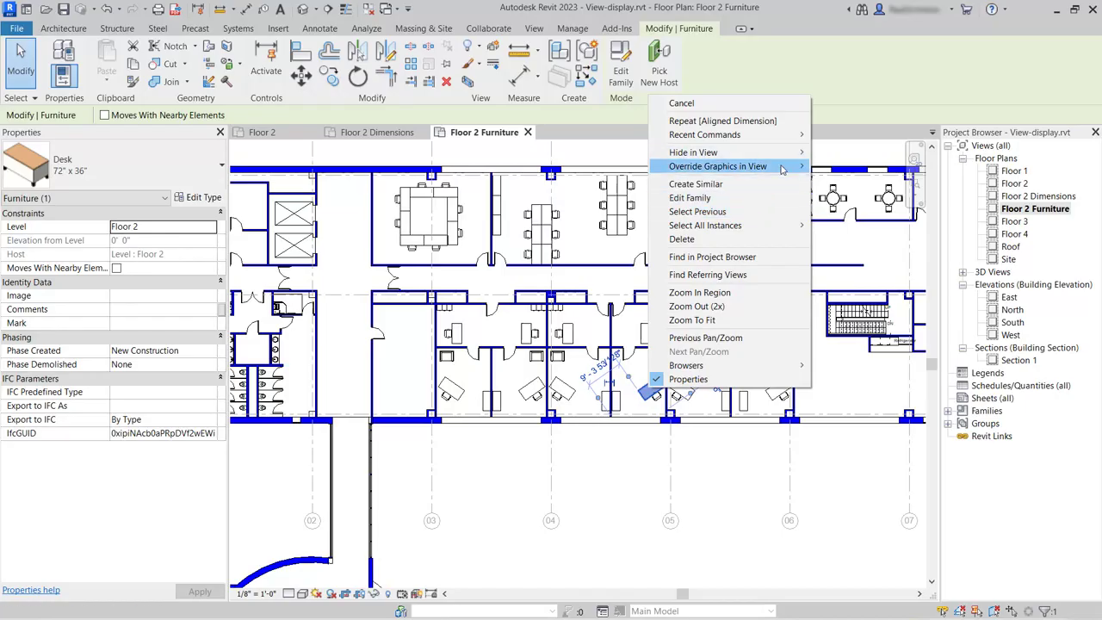
{"action": "mouse_move", "coordinate": [754, 171]}
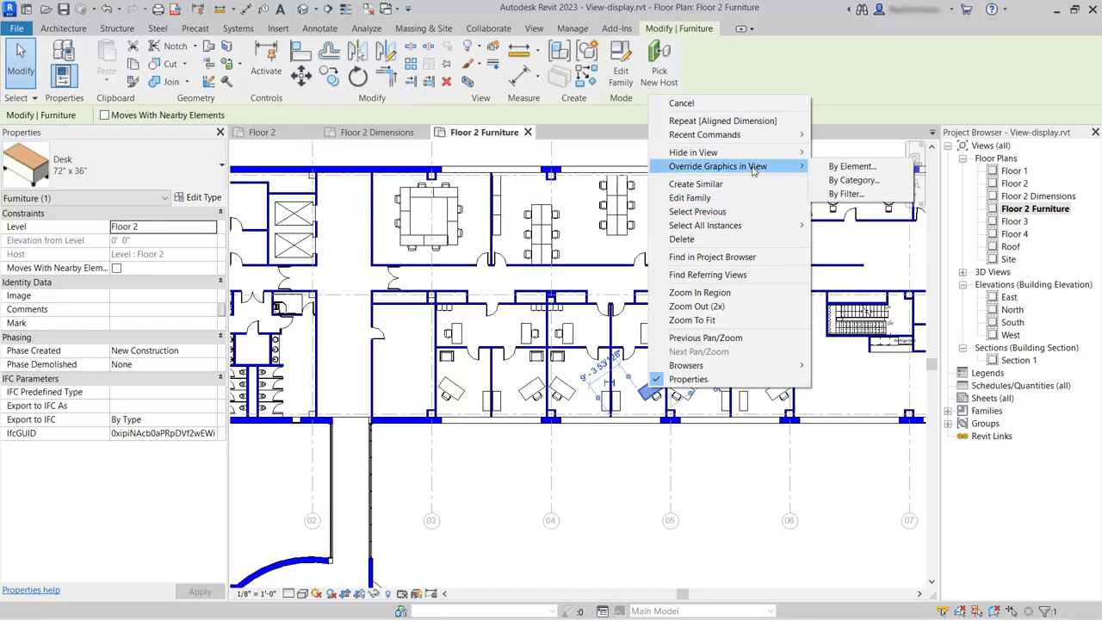
{"action": "left_click", "coordinate": [861, 181]}
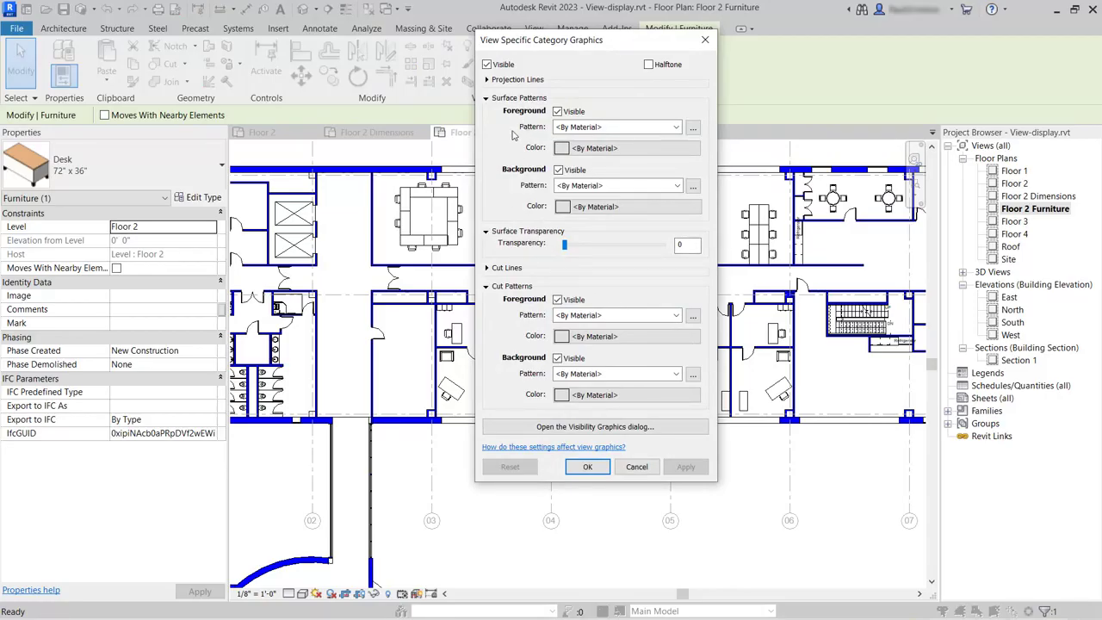
{"action": "left_click", "coordinate": [676, 128]}
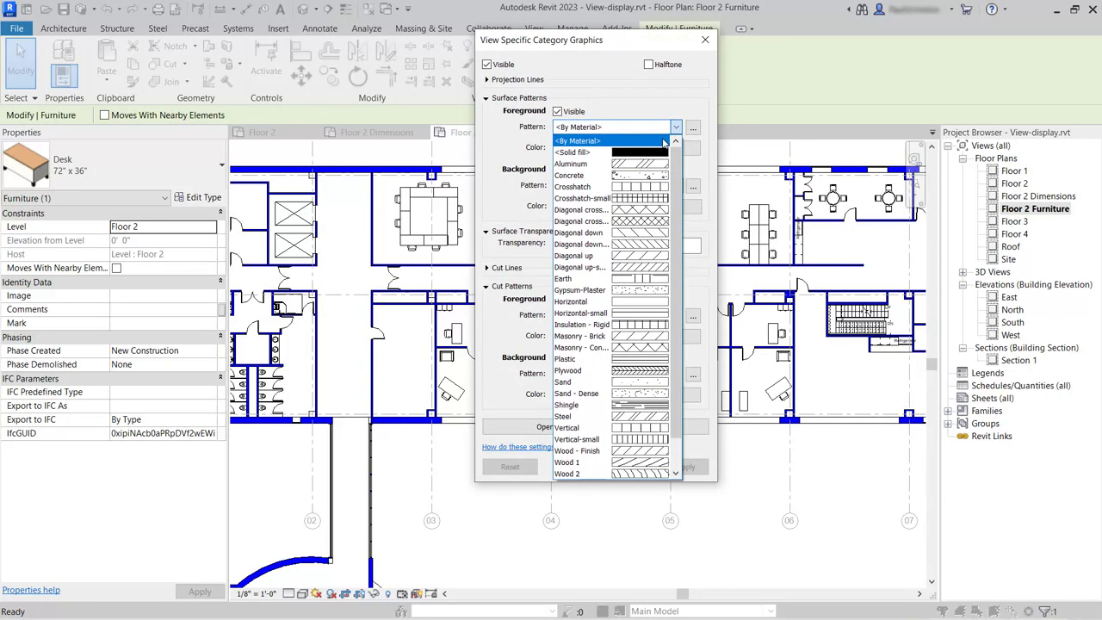
{"action": "left_click", "coordinate": [586, 153]}
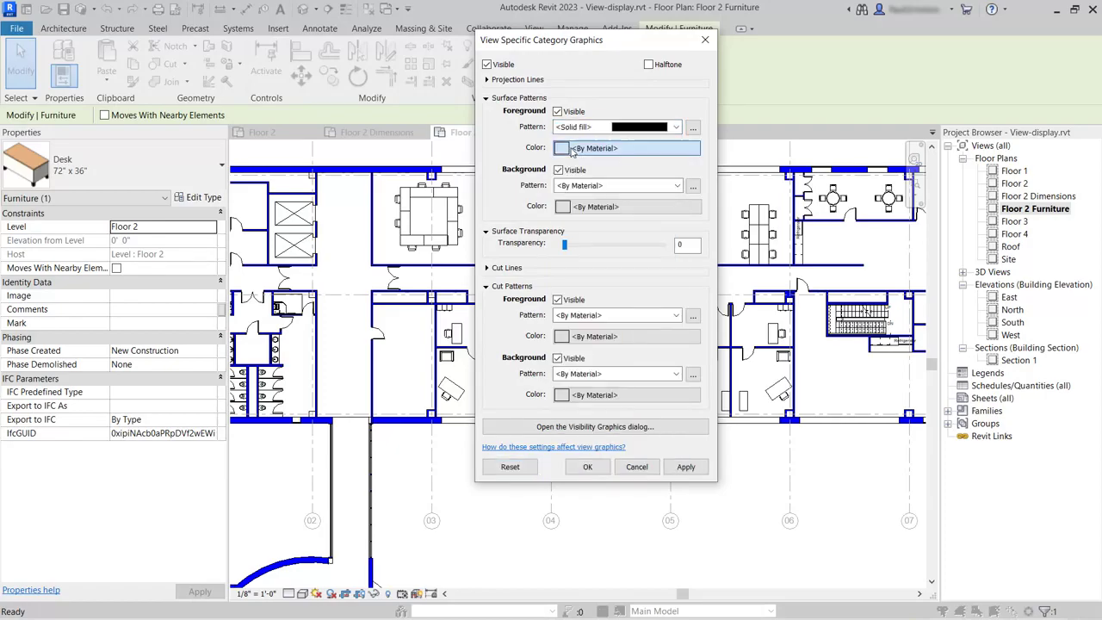
Set the furniture's surface foreground pattern color to light gray RGB 192-192-192 and apply the category overrides to the view
{"action": "left_click", "coordinate": [573, 149]}
{"action": "left_click", "coordinate": [542, 238]}
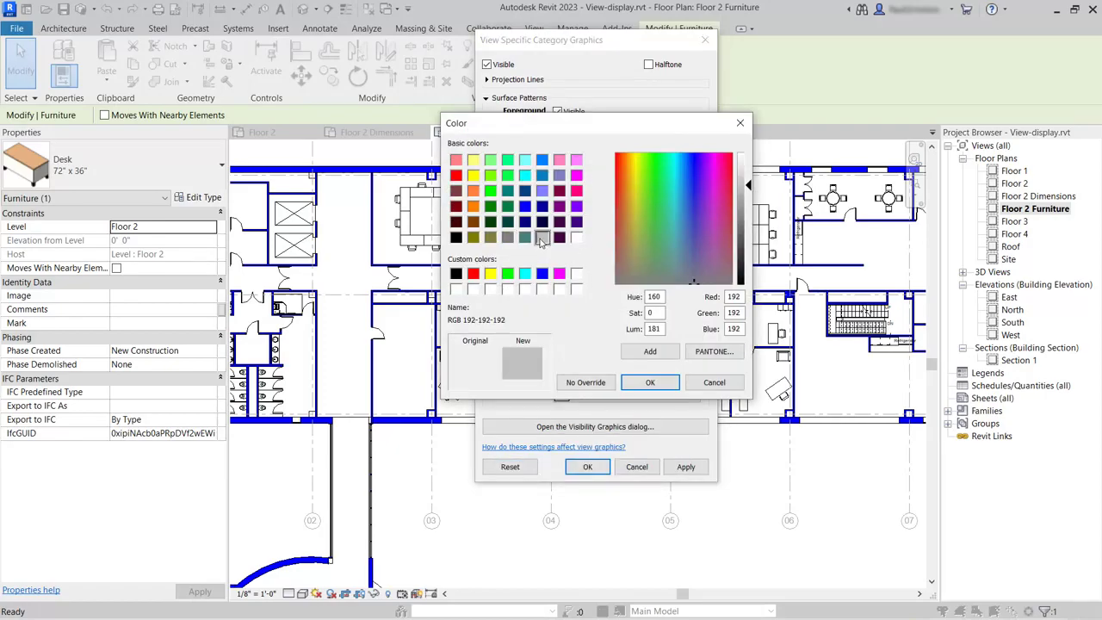
{"action": "left_click", "coordinate": [652, 384]}
{"action": "left_click", "coordinate": [587, 467]}
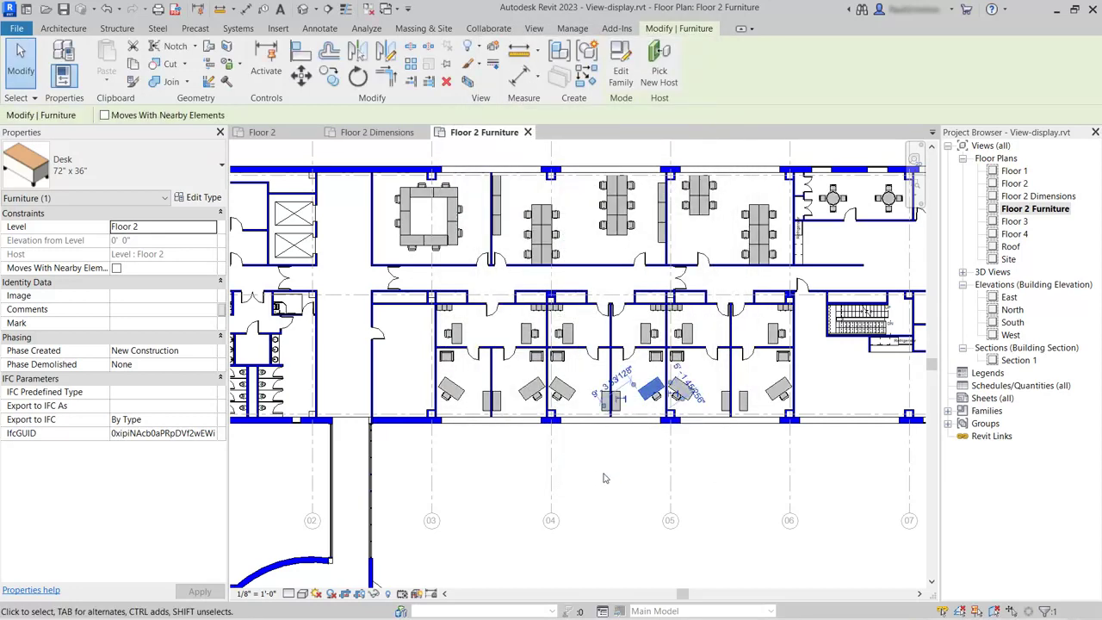
{"action": "left_click", "coordinate": [726, 493]}
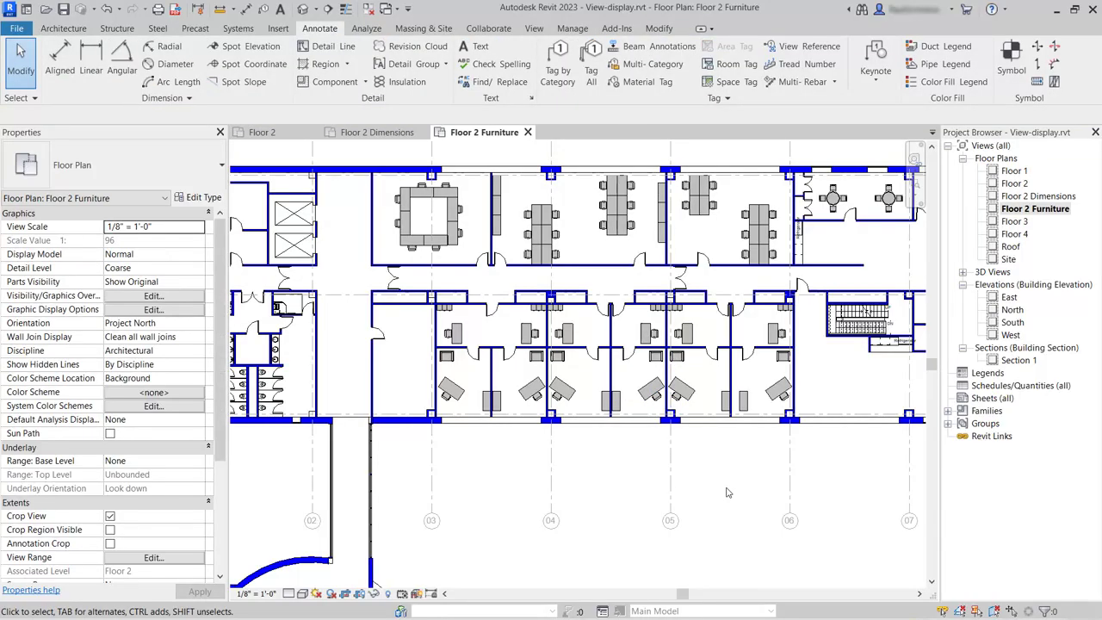
Open the Visibility/Graphic Overrides for Floor 2 Furniture and expand the Doors category's subcategories
{"action": "scroll", "coordinate": [627, 327], "scroll_direction": "up", "scroll_amount": 5}
{"action": "scroll", "coordinate": [628, 327], "scroll_direction": "up", "scroll_amount": 3}
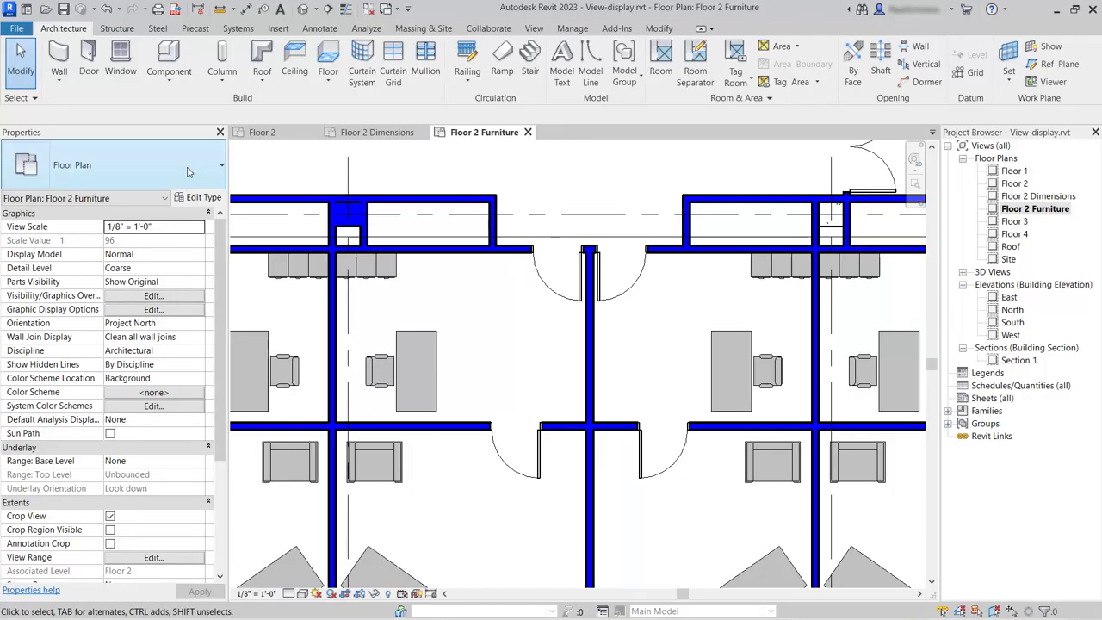
{"action": "left_click", "coordinate": [173, 297]}
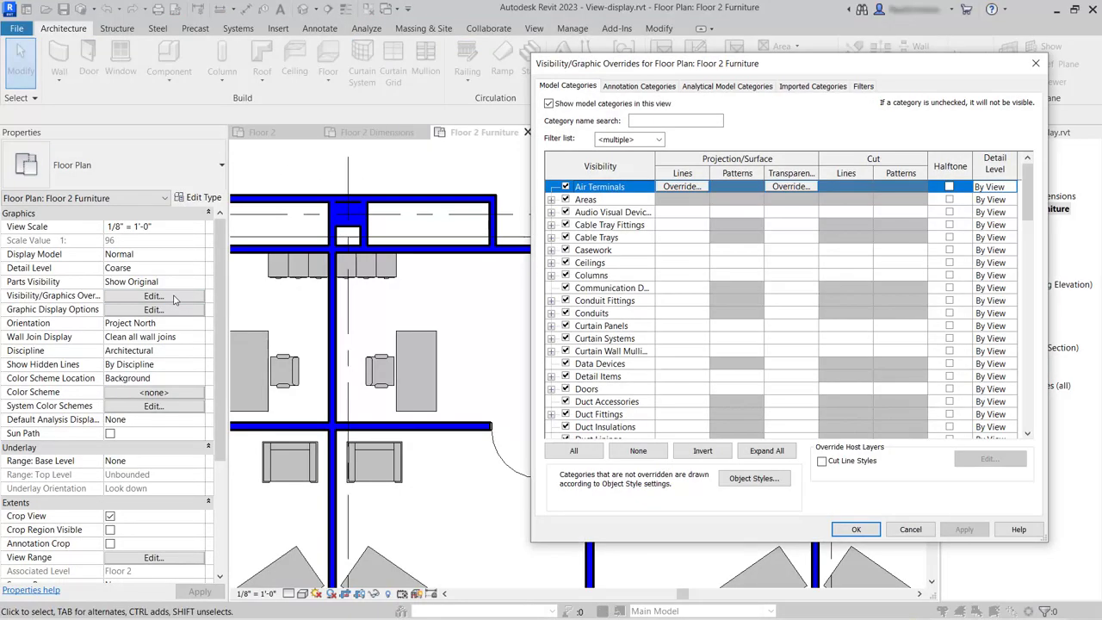
{"action": "left_click", "coordinate": [620, 390]}
{"action": "scroll", "coordinate": [618, 361], "scroll_direction": "down", "scroll_amount": 2}
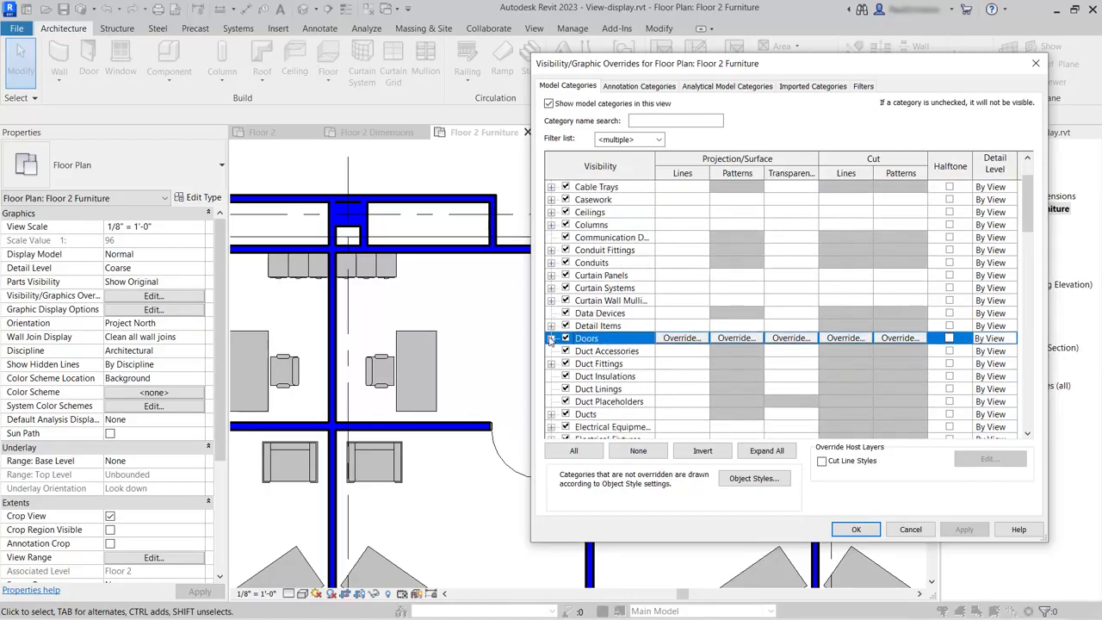
{"action": "left_click", "coordinate": [551, 337]}
{"action": "scroll", "coordinate": [603, 334], "scroll_direction": "down", "scroll_amount": 3}
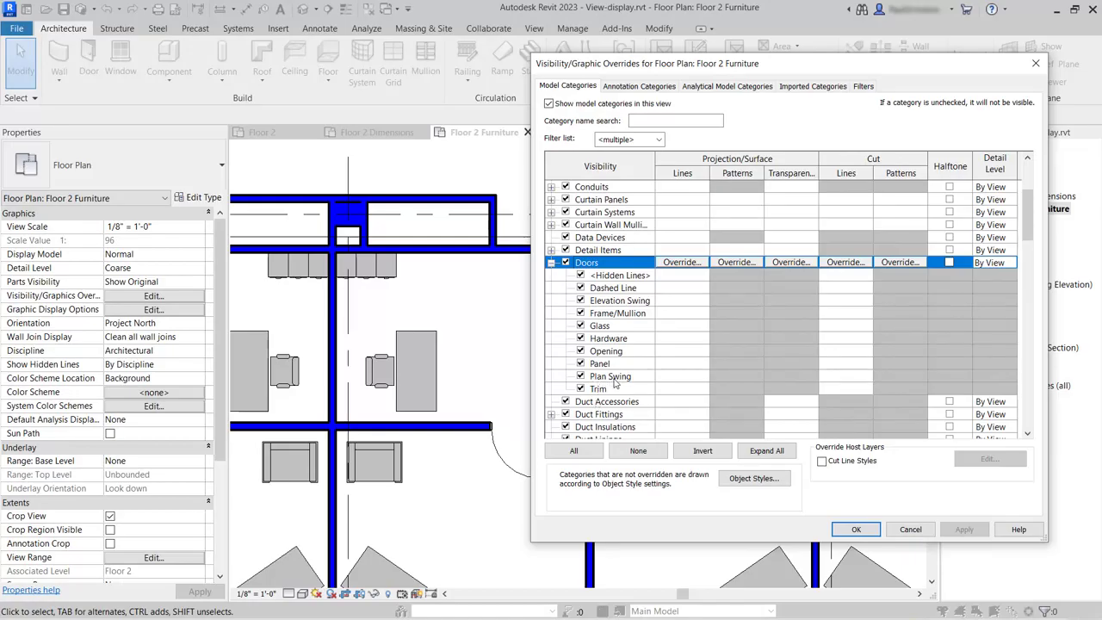
Override the projection line pattern of the doors' Plan Swing subcategory with Hidden 1/16"
{"action": "left_click", "coordinate": [613, 377]}
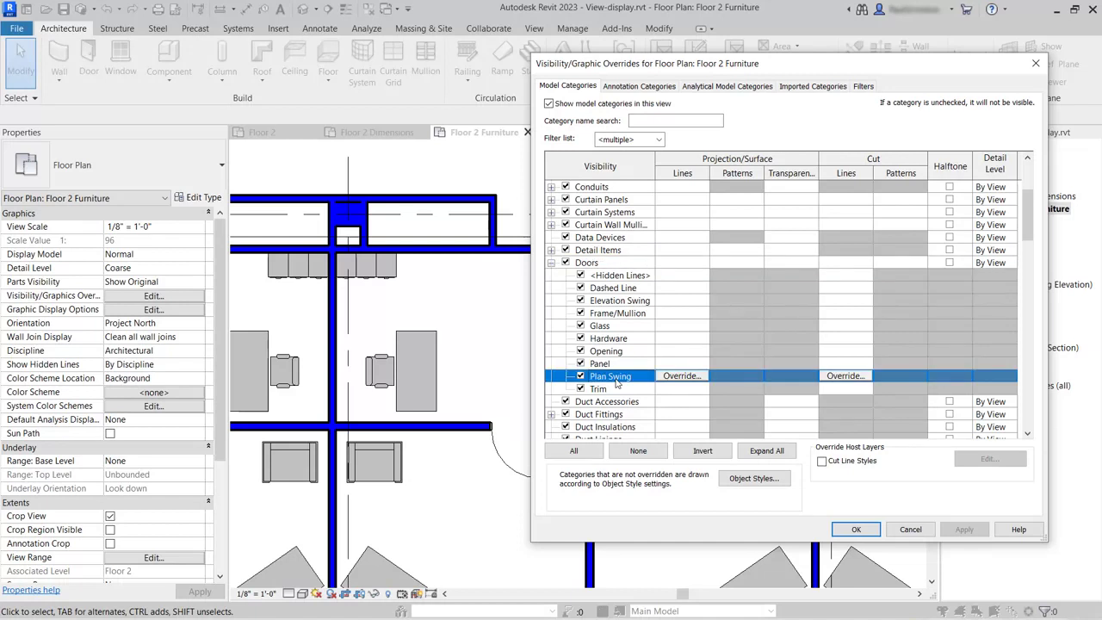
{"action": "left_click", "coordinate": [687, 377]}
{"action": "left_click", "coordinate": [687, 377]}
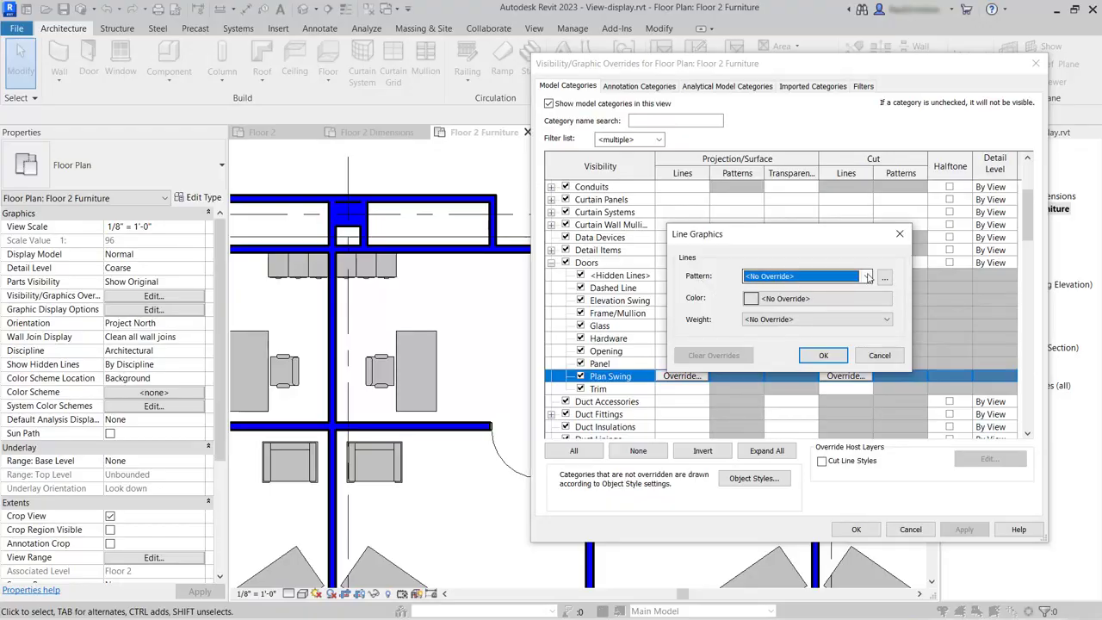
{"action": "left_click", "coordinate": [825, 277]}
{"action": "scroll", "coordinate": [827, 243], "scroll_direction": "down", "scroll_amount": 3}
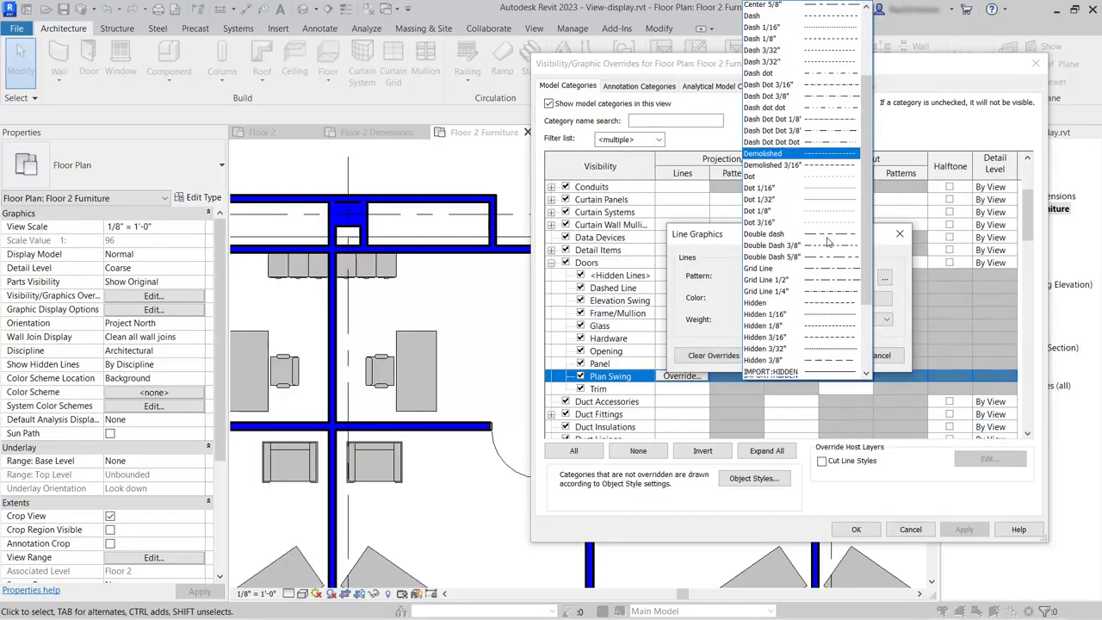
{"action": "left_click", "coordinate": [809, 293]}
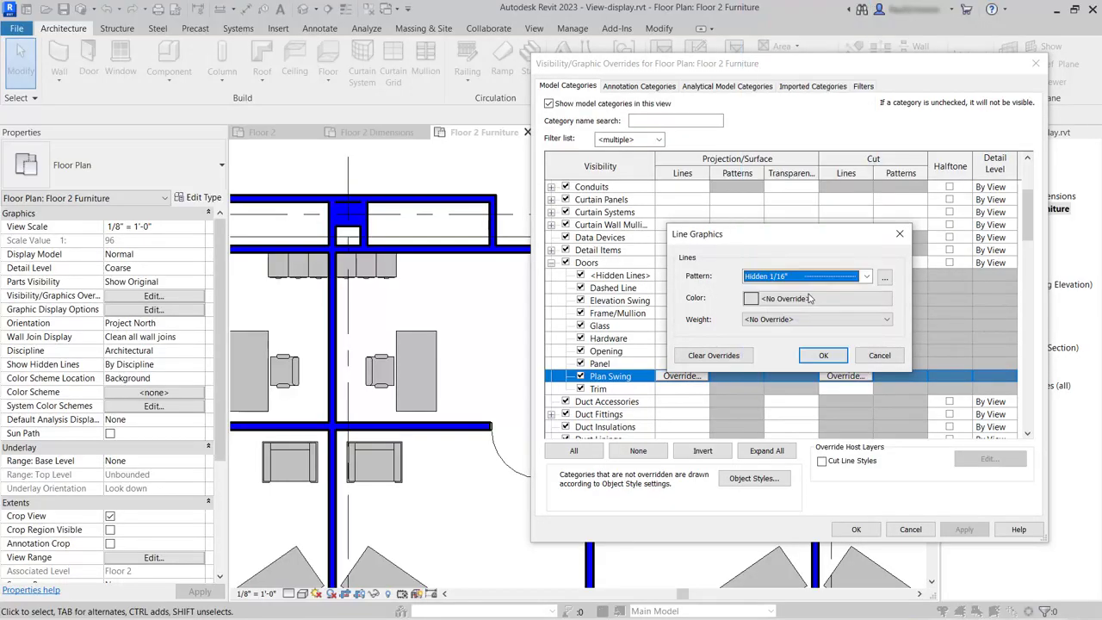
Set the Plan Swing projection line color to RGB 192-192-192 and apply the overrides to the view
{"action": "left_click", "coordinate": [773, 301]}
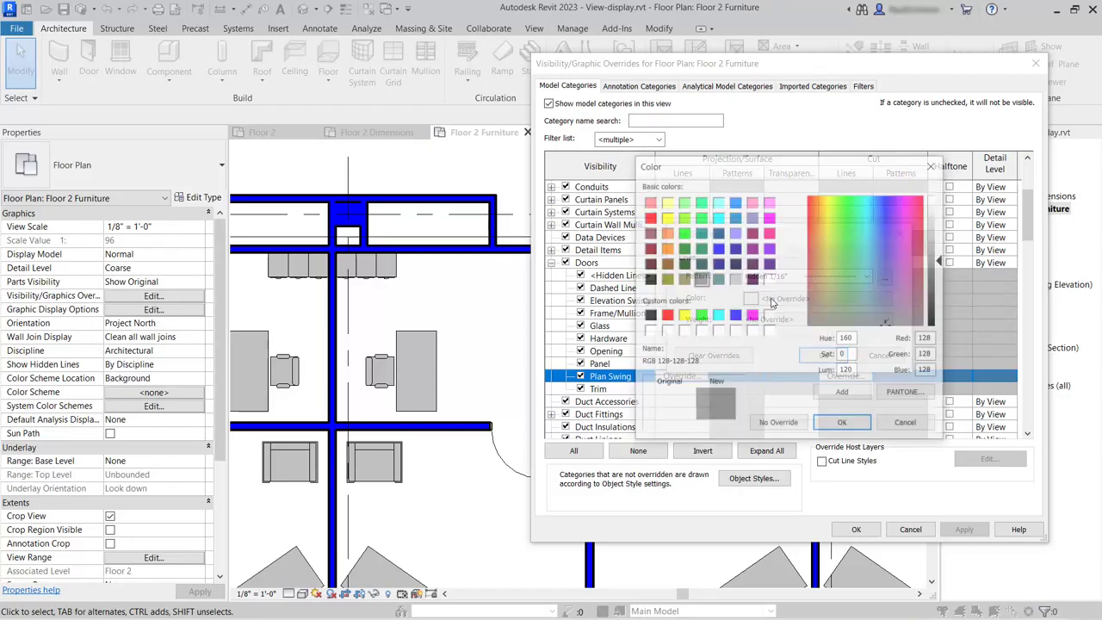
{"action": "left_click", "coordinate": [736, 281]}
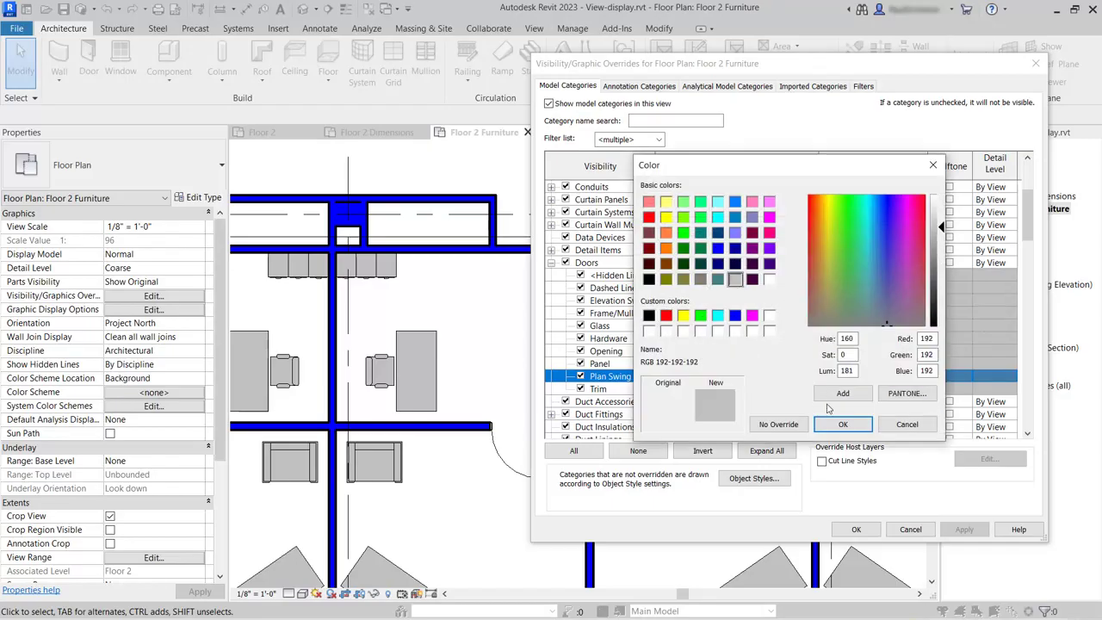
{"action": "left_click", "coordinate": [842, 425]}
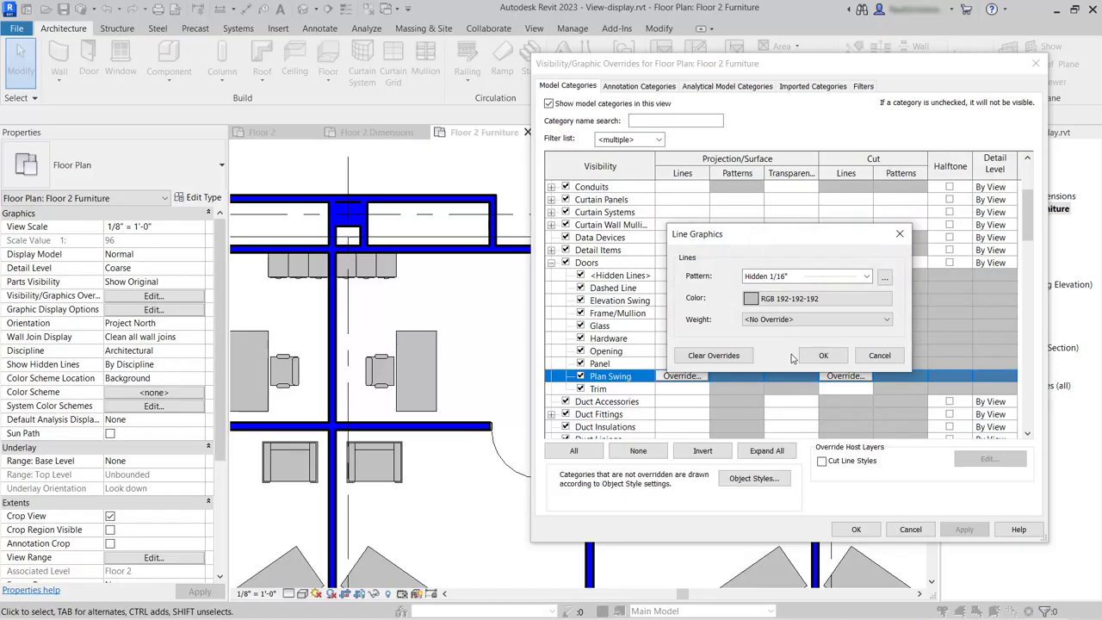
{"action": "left_click", "coordinate": [821, 355]}
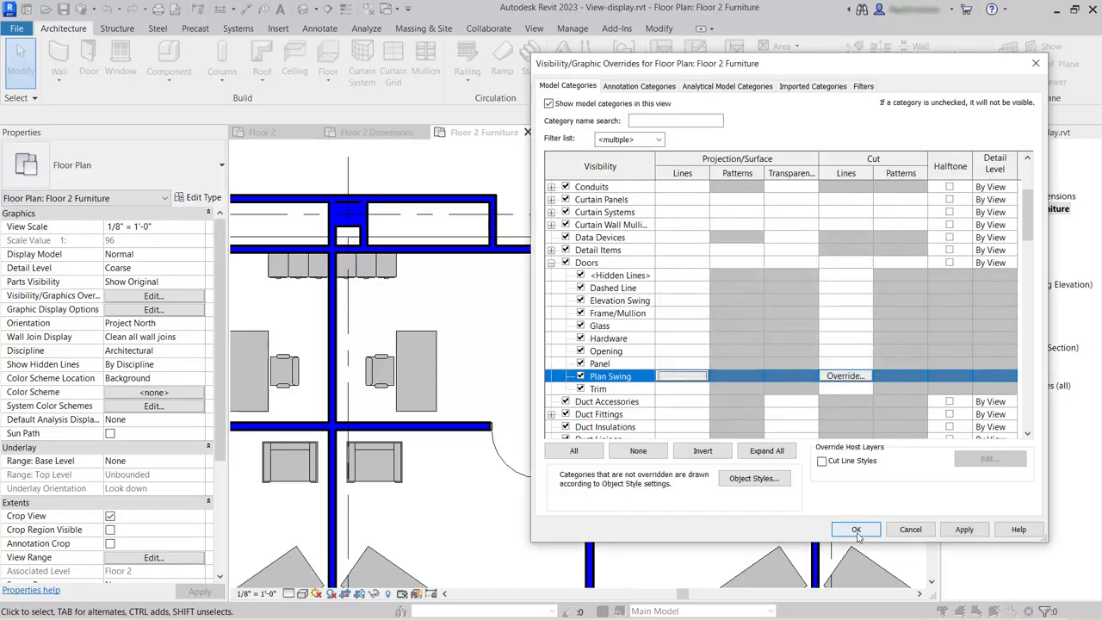
{"action": "left_click", "coordinate": [859, 531]}
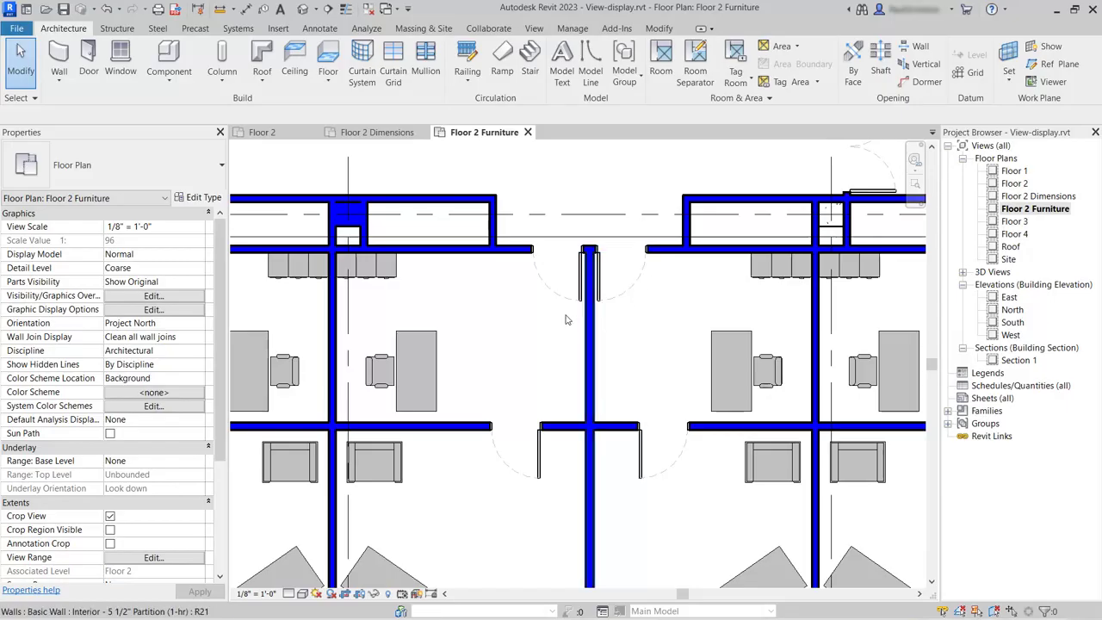
Examine the door swings and furniture fills across the Floor 2 Furniture plan
{"action": "scroll", "coordinate": [670, 371], "scroll_direction": "down", "scroll_amount": 1}
{"action": "scroll", "coordinate": [670, 371], "scroll_direction": "down", "scroll_amount": 1}
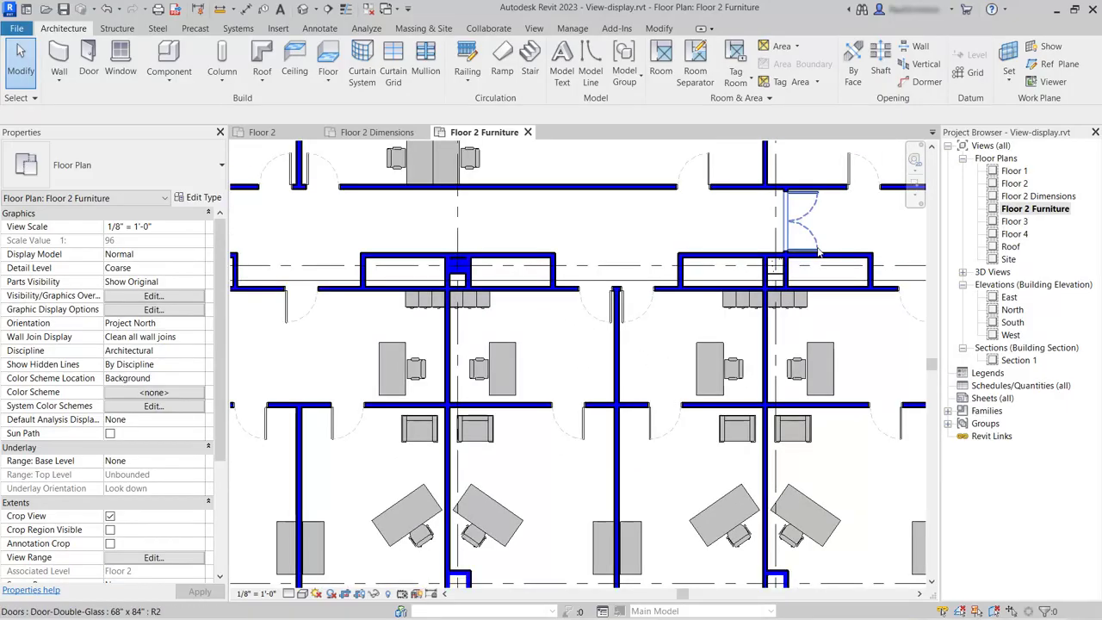
{"action": "scroll", "coordinate": [633, 401], "scroll_direction": "down", "scroll_amount": 1}
{"action": "scroll", "coordinate": [633, 401], "scroll_direction": "down", "scroll_amount": 2}
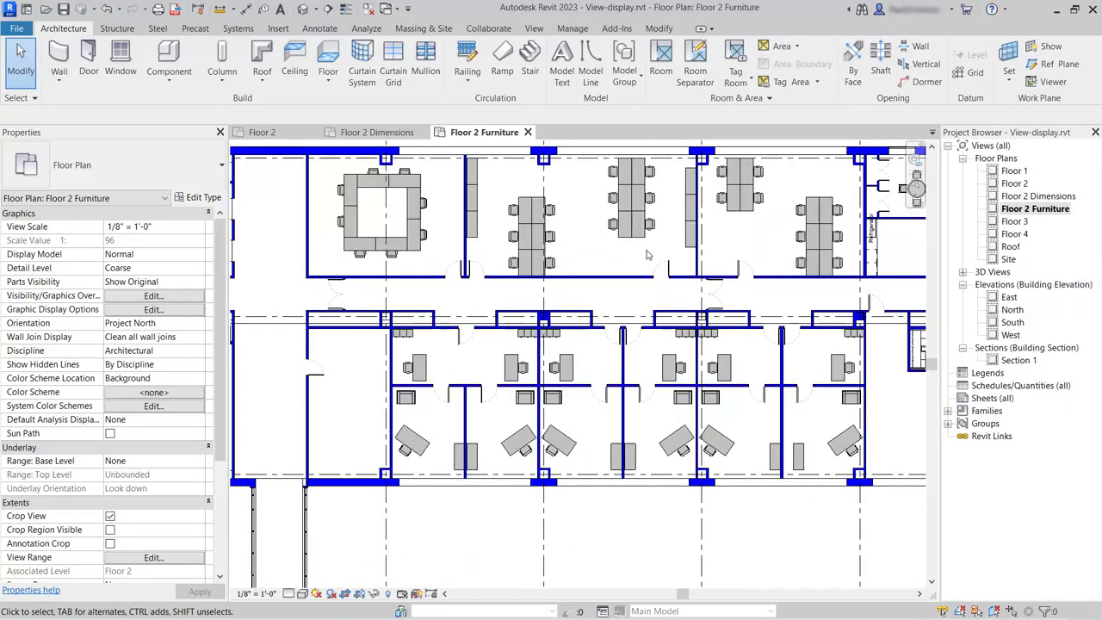
{"action": "middle_click_drag", "start_coordinate": [641, 258], "coordinate": [582, 314]}
{"action": "scroll", "coordinate": [570, 299], "scroll_direction": "down", "scroll_amount": 2}
{"action": "scroll", "coordinate": [594, 560], "scroll_direction": "down", "scroll_amount": 1}
{"action": "middle_click_drag", "start_coordinate": [573, 561], "coordinate": [586, 593]}
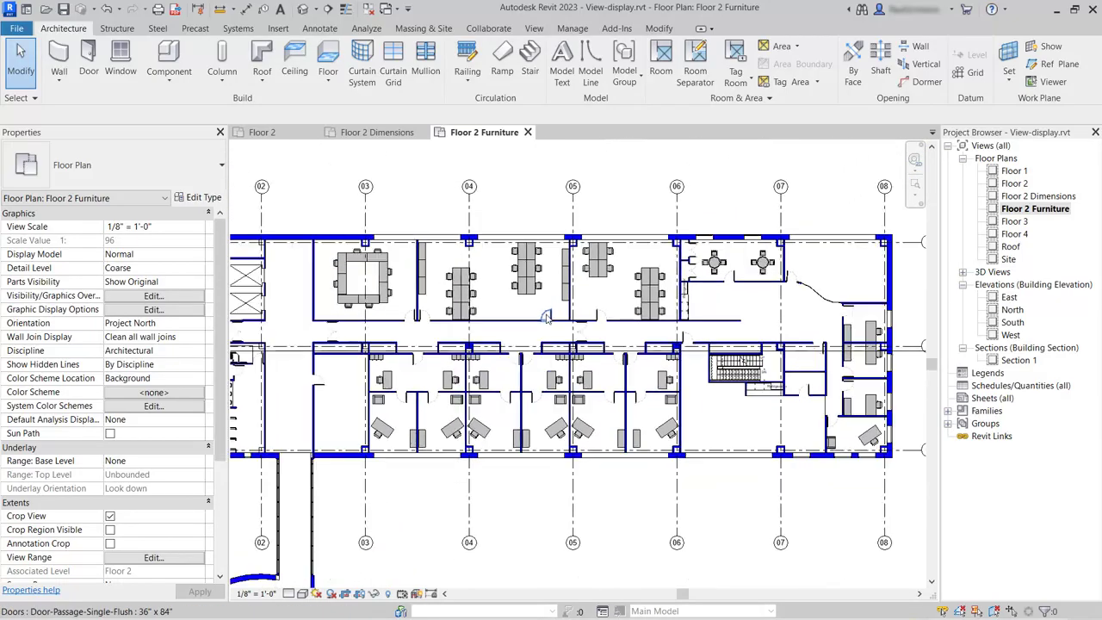